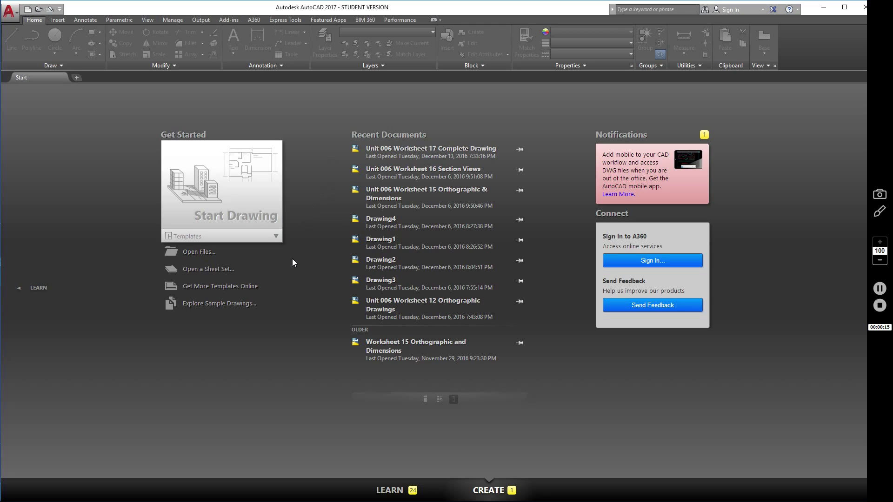
# Create a drawing from the acadISO -Named Plot Styles3D template and switch it to the 3D Modeling workspace
pyautogui.click(269, 240)
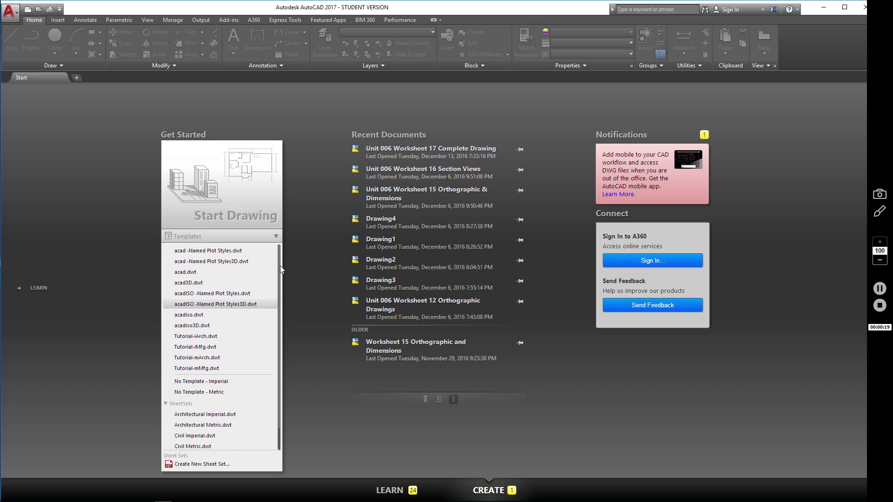
pyautogui.click(246, 309)
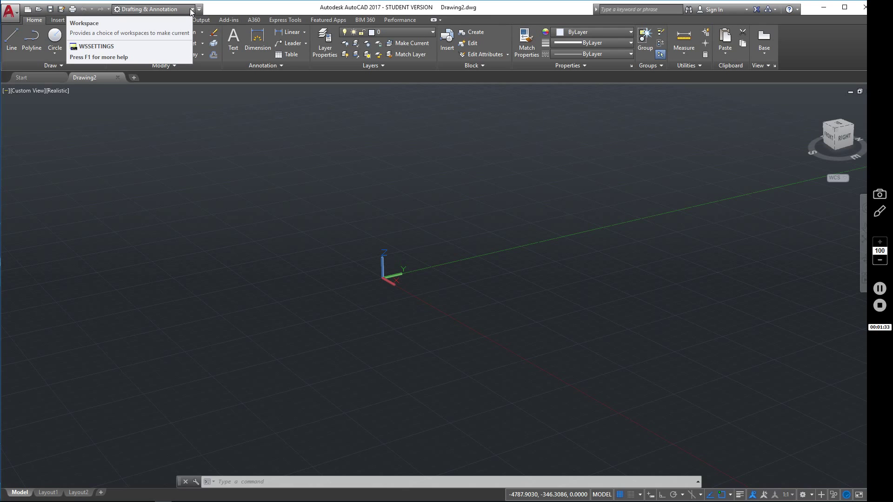
pyautogui.click(191, 10)
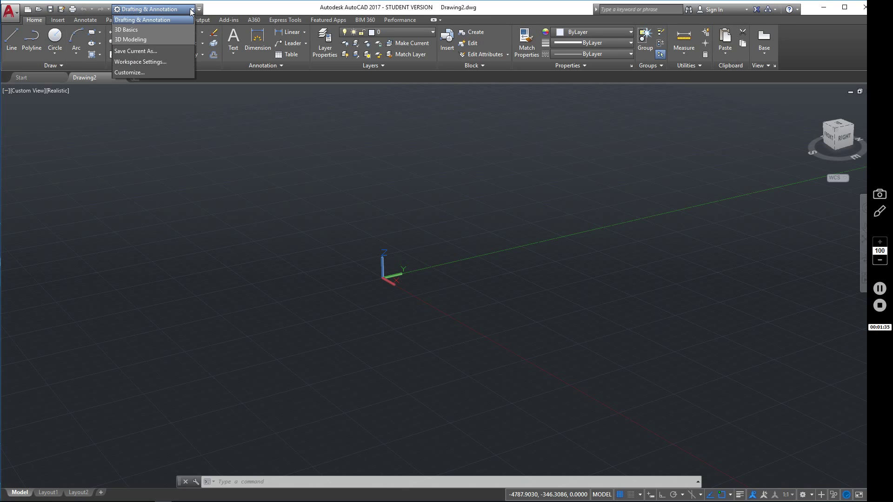
pyautogui.click(174, 30)
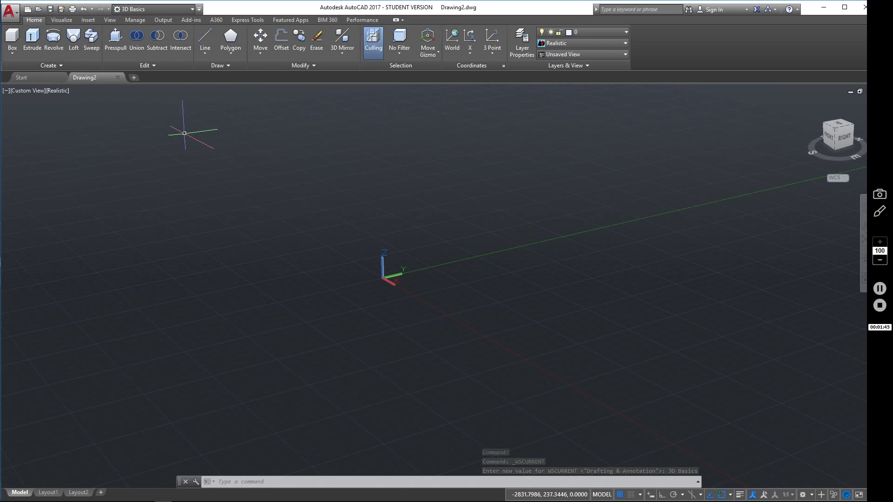
pyautogui.click(192, 10)
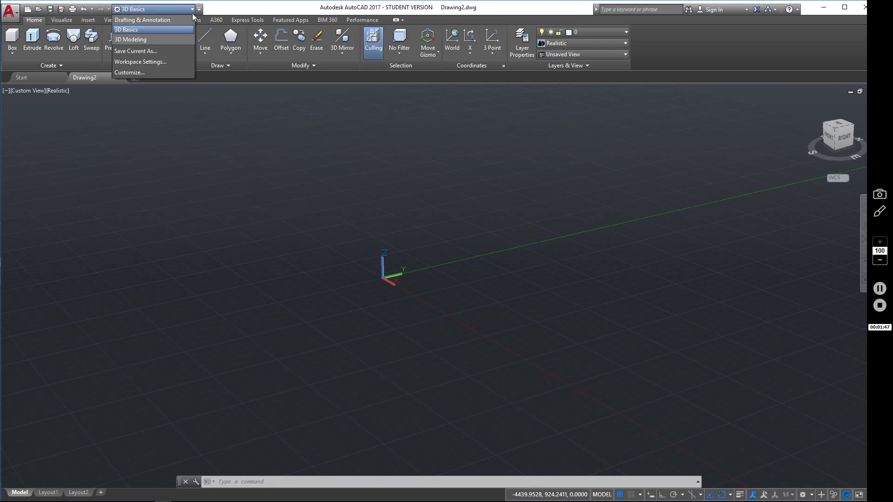
pyautogui.click(171, 39)
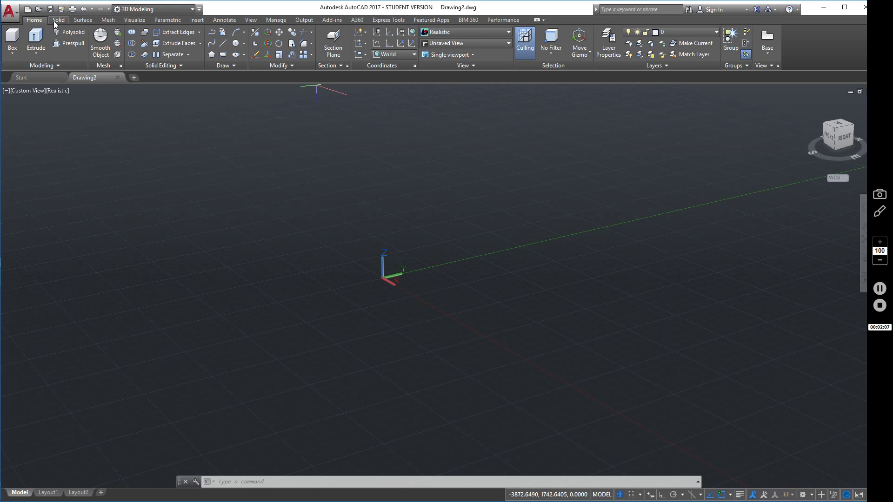
pyautogui.click(54, 21)
pyautogui.click(81, 19)
pyautogui.click(110, 19)
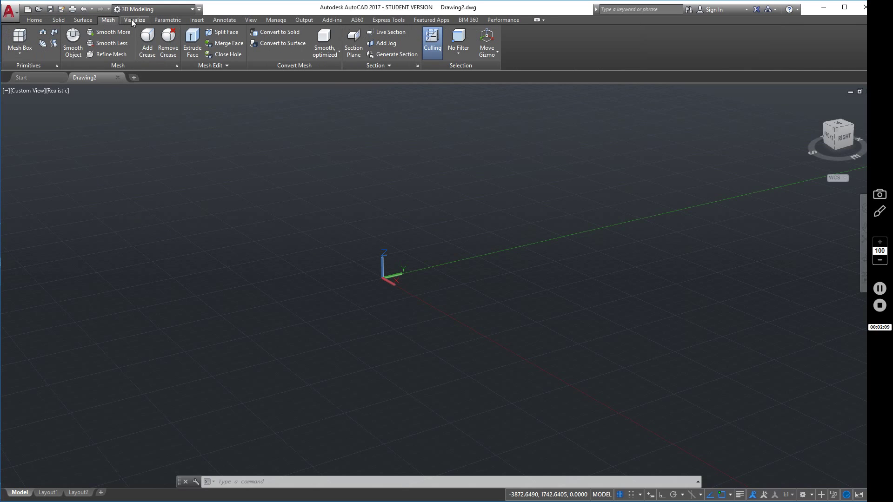
pyautogui.click(132, 19)
pyautogui.click(170, 19)
pyautogui.click(197, 20)
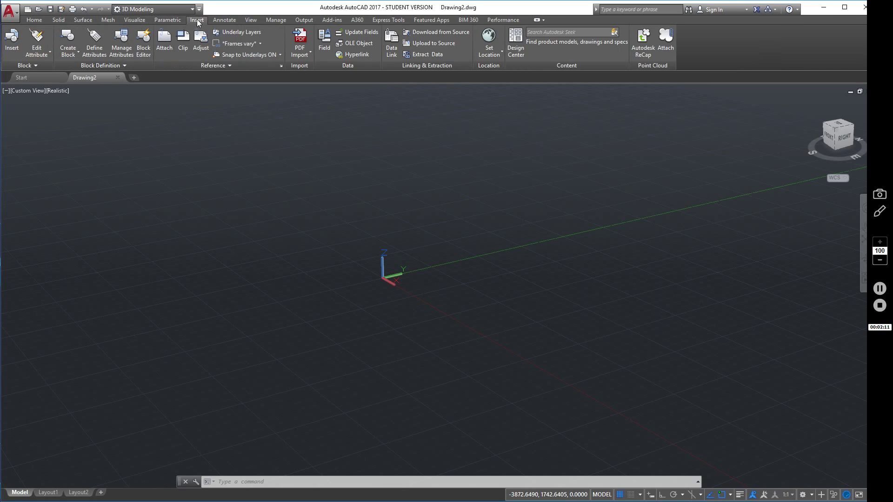
pyautogui.click(37, 21)
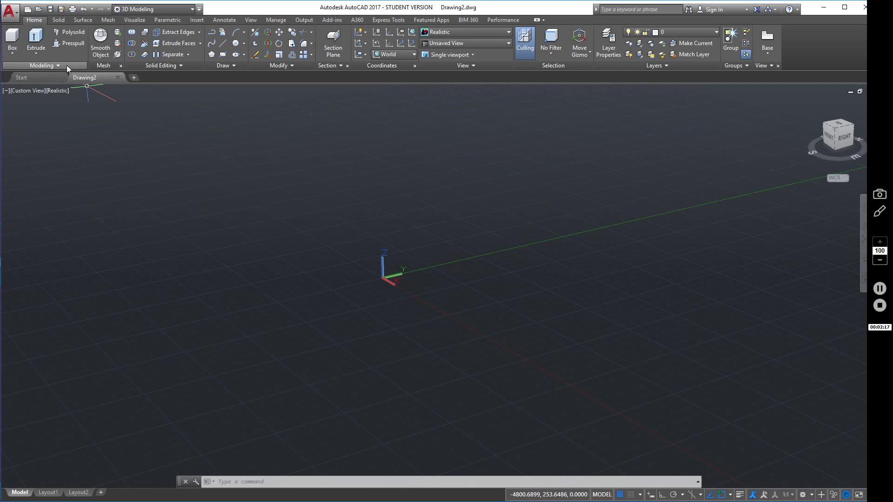
pyautogui.click(26, 63)
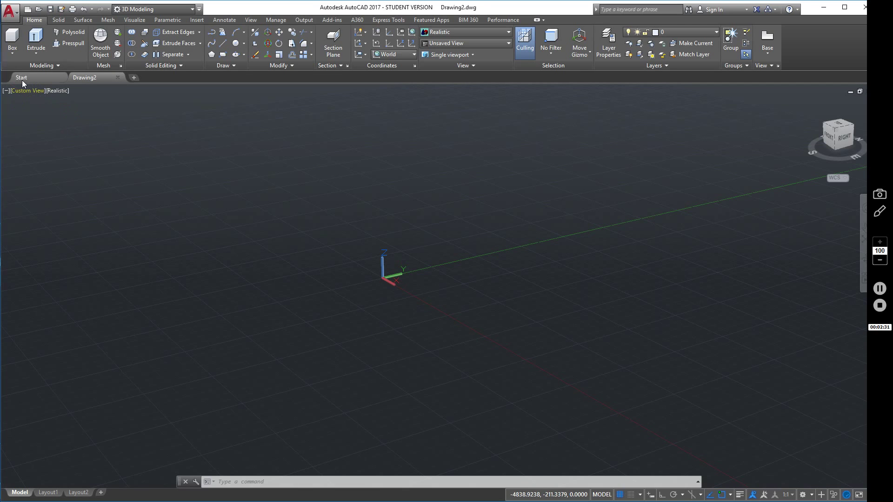
pyautogui.click(14, 56)
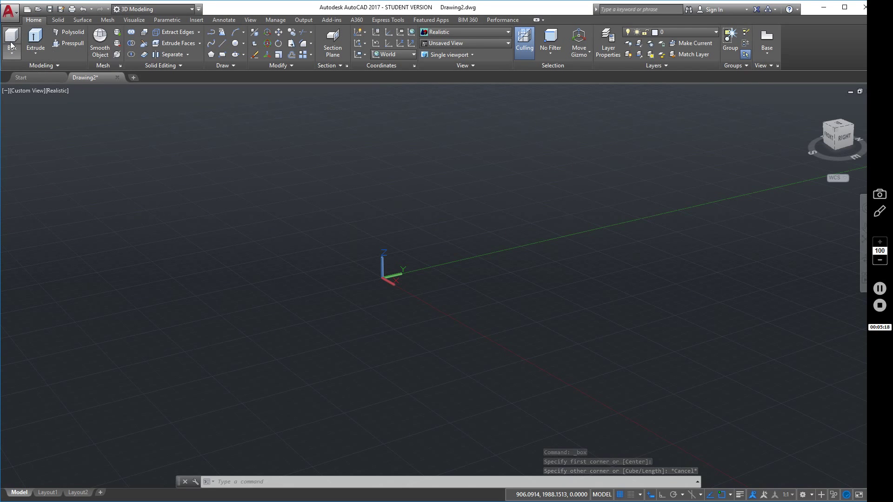
# Draw a solid box near the origin with a 500 by 300 base and a height of 400
pyautogui.click(12, 45)
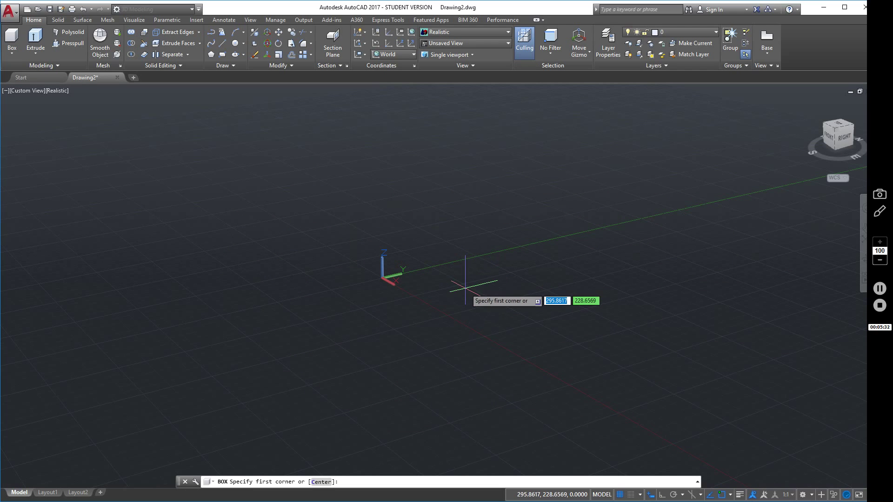
pyautogui.click(469, 286)
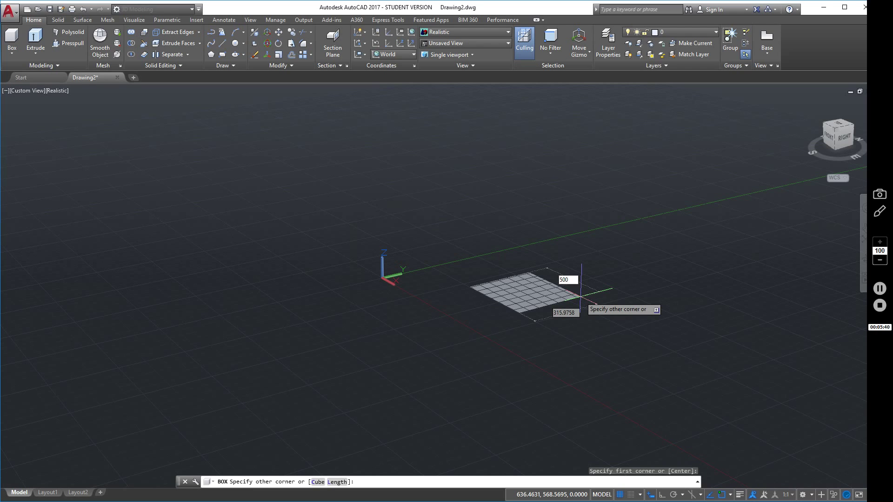
pyautogui.press('Tab')
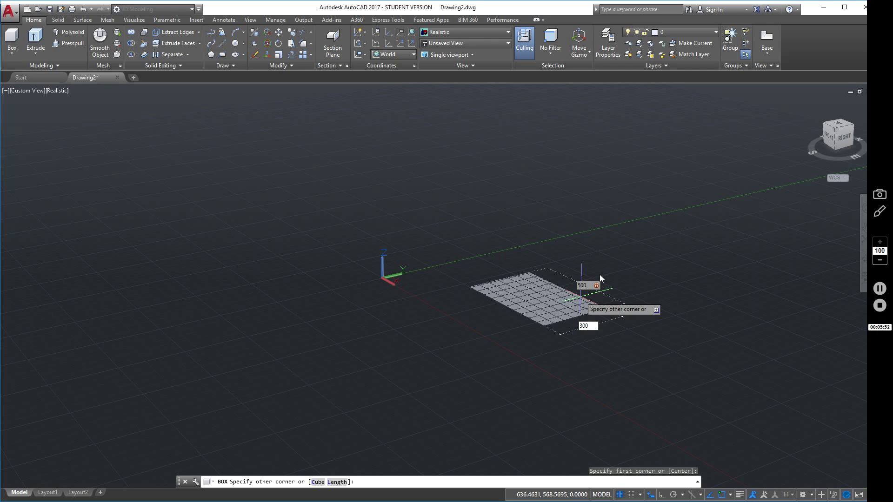
pyautogui.press('Return')
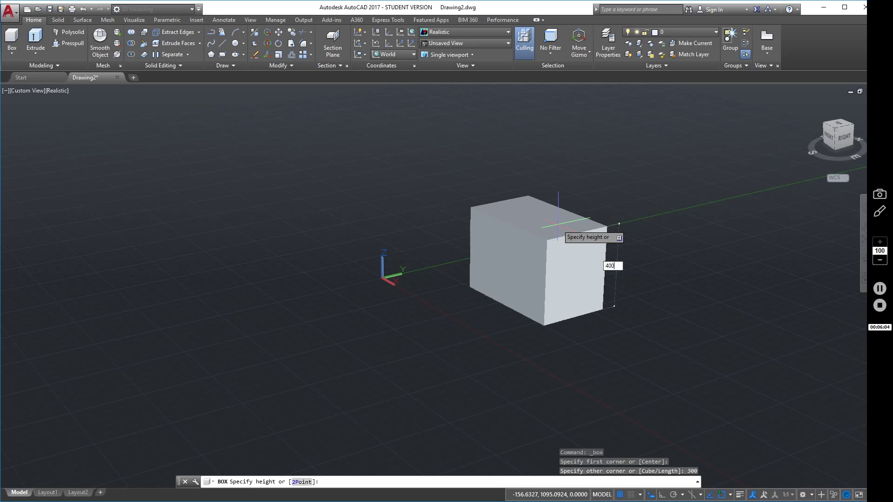
pyautogui.press('Return')
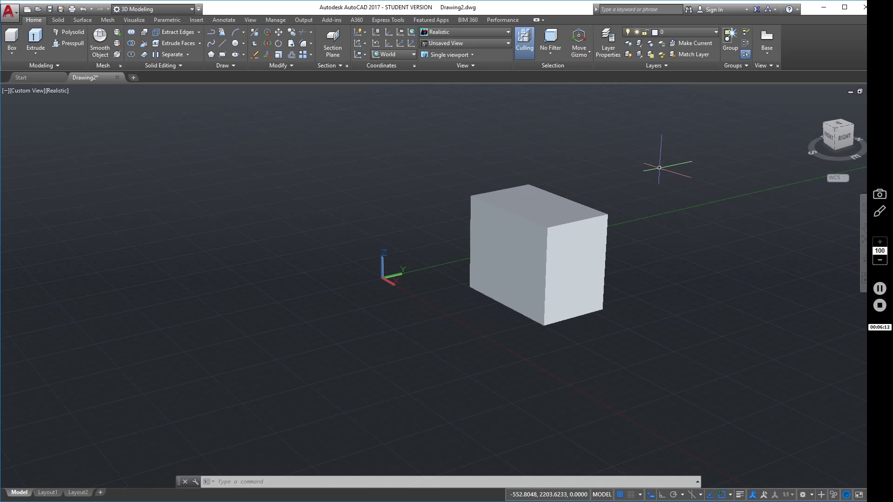
# Examine the solid box from several sides and at different zoom levels with 3D Orbit
pyautogui.click(864, 262)
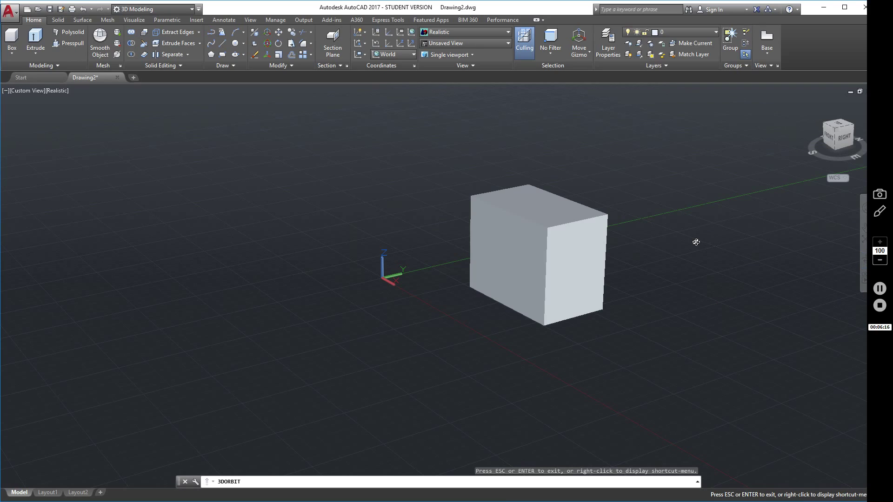
pyautogui.moveTo(697, 242); pyautogui.dragTo(790, 247)
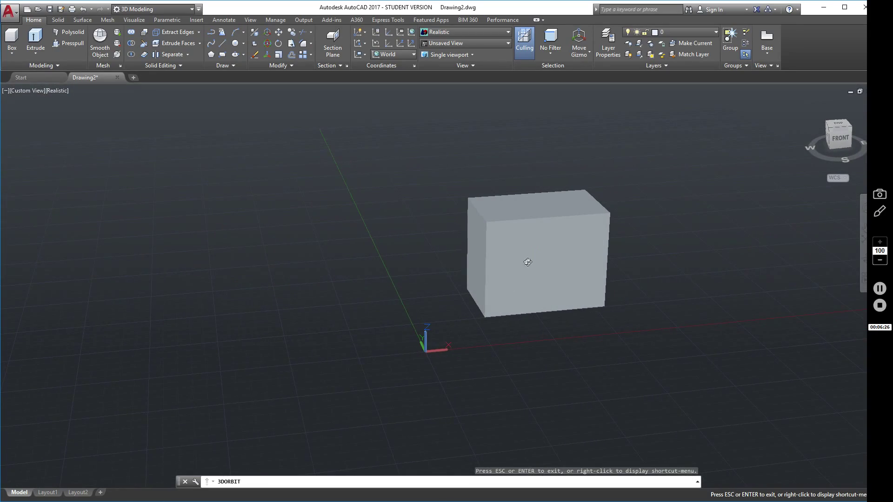
pyautogui.scroll(3, 557, 248)
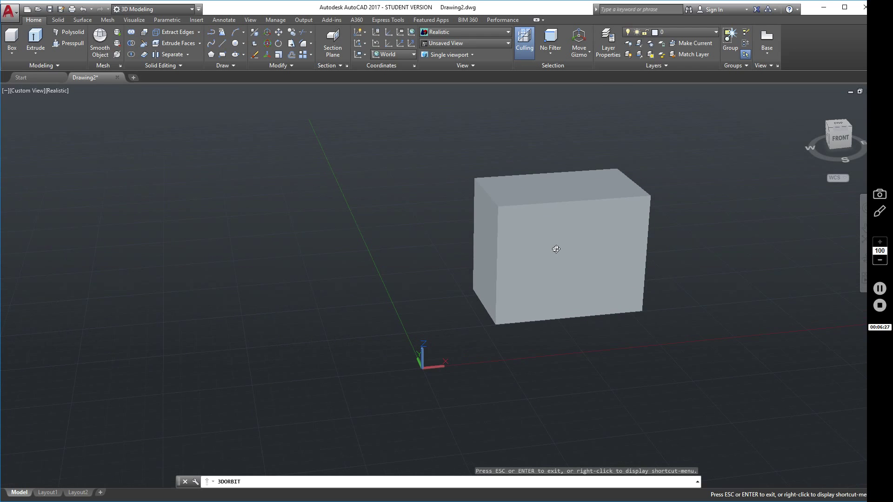
pyautogui.moveTo(672, 241); pyautogui.dragTo(546, 263, button='middle')
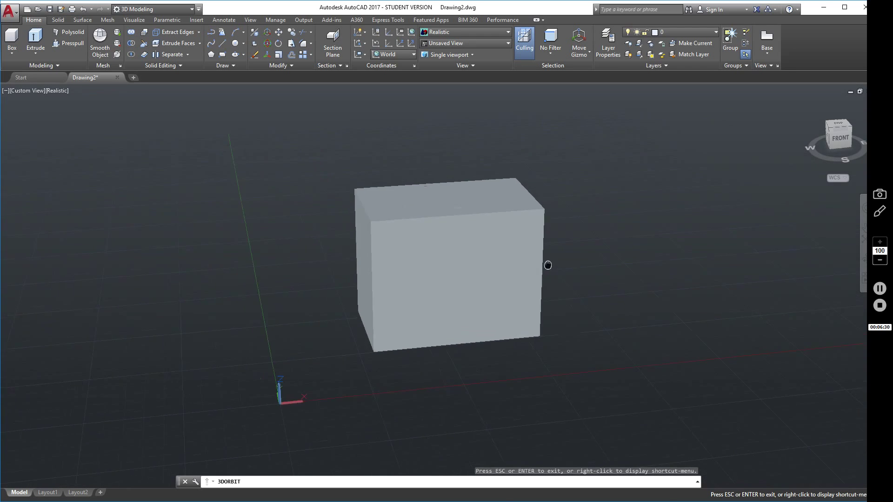
pyautogui.scroll(2, 525, 254)
pyautogui.scroll(-2, 507, 235)
pyautogui.moveTo(507, 235); pyautogui.dragTo(492, 399, button='middle')
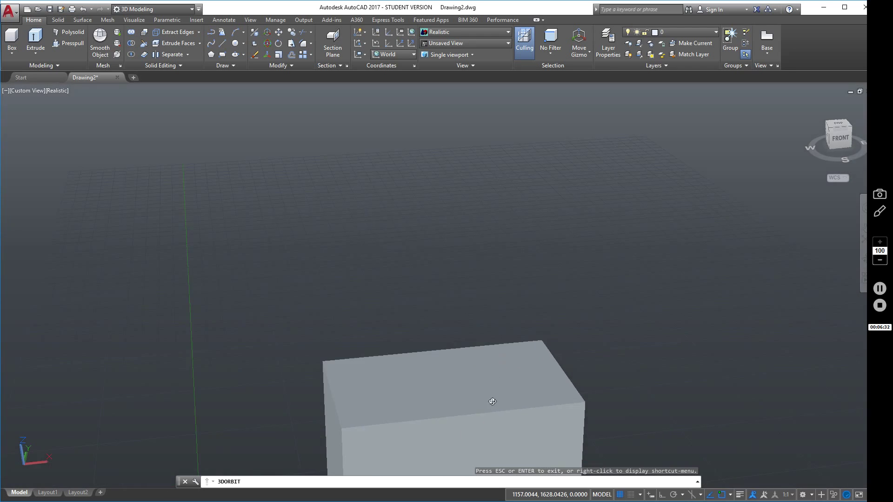
pyautogui.scroll(2, 496, 349)
pyautogui.scroll(-2, 492, 359)
pyautogui.moveTo(493, 358); pyautogui.dragTo(506, 193, button='middle')
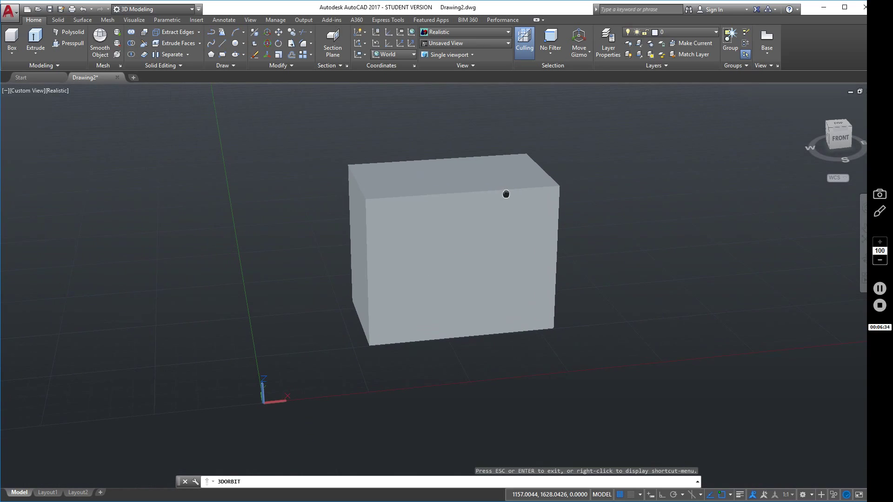
pyautogui.moveTo(714, 247); pyautogui.dragTo(417, 236)
pyautogui.moveTo(347, 333); pyautogui.dragTo(696, 342)
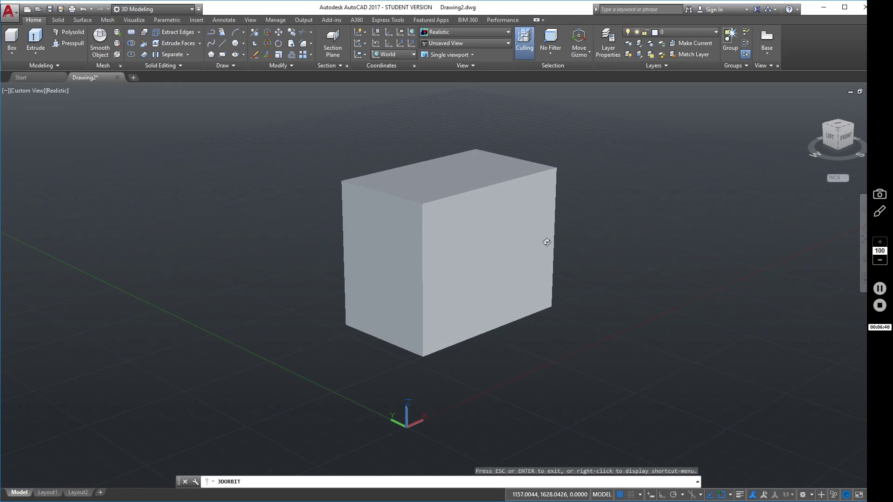
pyautogui.moveTo(546, 239); pyautogui.dragTo(586, 253, button='middle')
pyautogui.moveTo(735, 280); pyautogui.dragTo(784, 302)
pyautogui.moveTo(704, 323); pyautogui.dragTo(557, 327, button='middle')
pyautogui.moveTo(557, 327); pyautogui.dragTo(529, 315)
# Draw a solid cylinder beside the box with a base radius of 150 and a height of 250
pyautogui.click(11, 53)
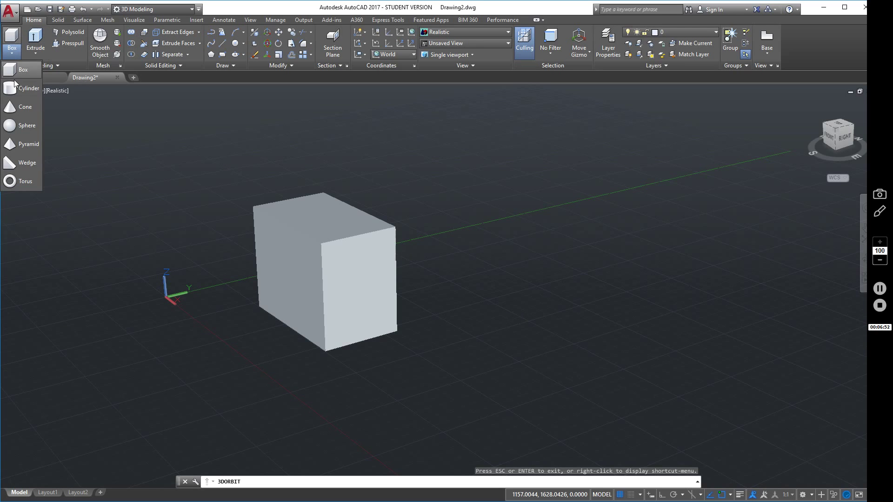
pyautogui.click(21, 94)
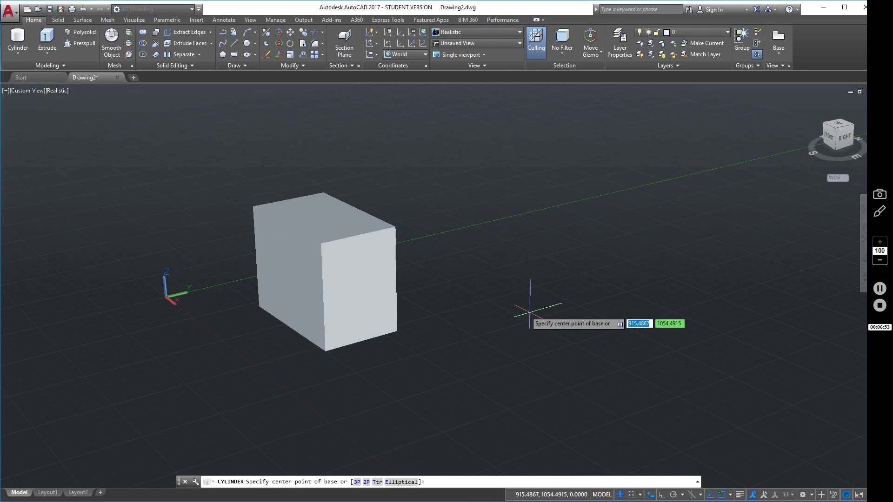
pyautogui.click(560, 309)
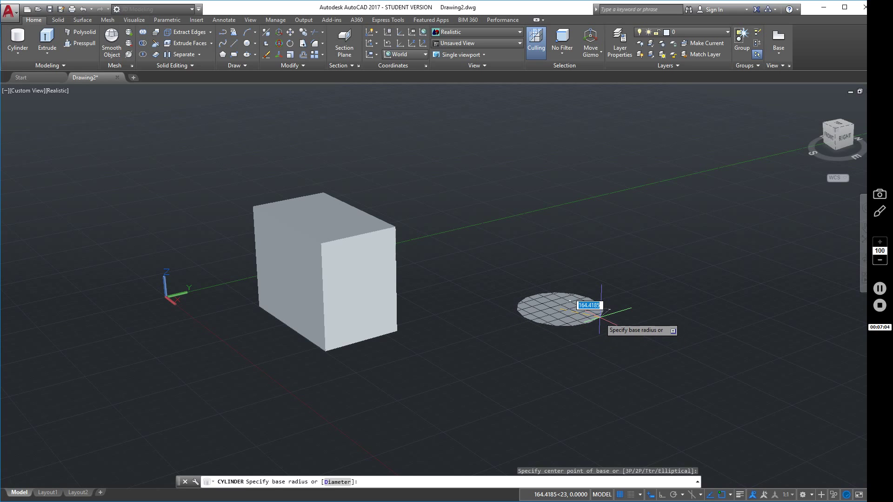
pyautogui.press('Return')
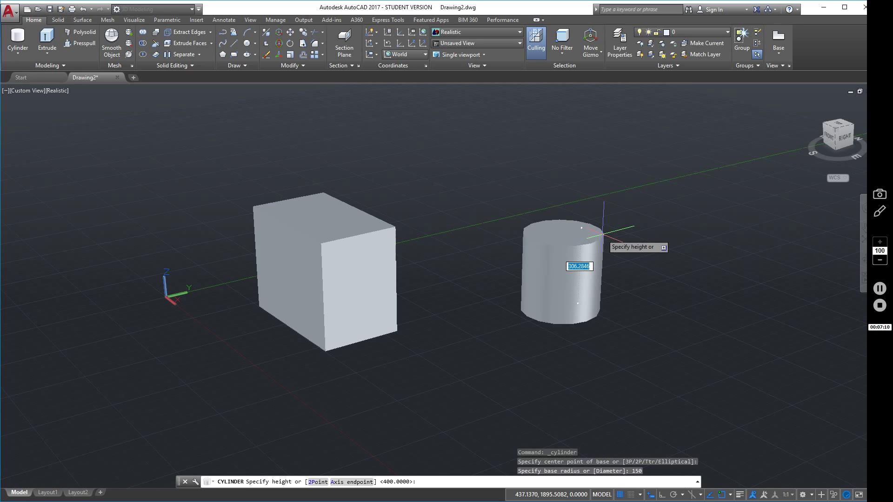
pyautogui.write('250')
pyautogui.press('Return')
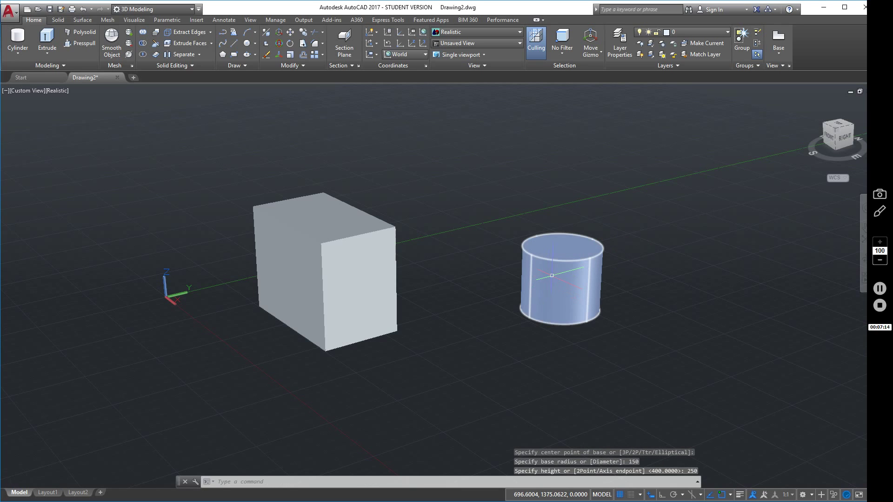
# Draw a solid cone beyond the cylinder with a base radius of 200 and a height of 350
pyautogui.moveTo(593, 339); pyautogui.dragTo(448, 334, button='middle')
pyautogui.click(18, 53)
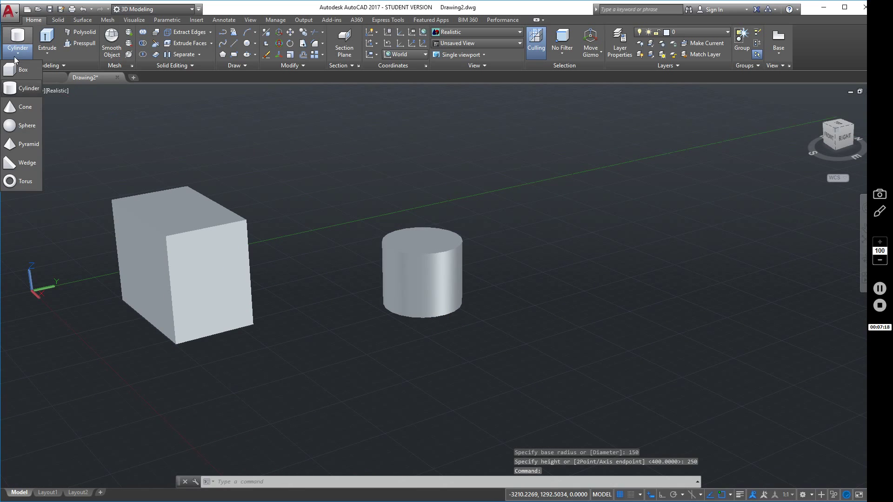
pyautogui.click(24, 107)
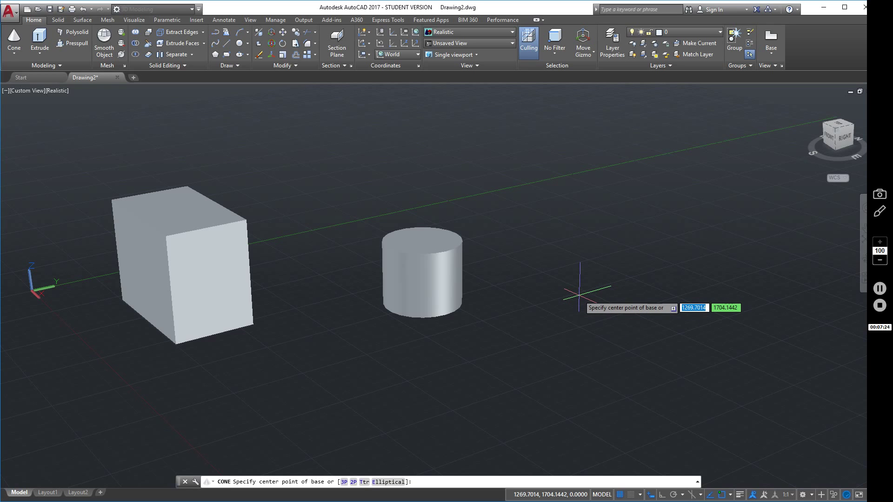
pyautogui.click(579, 295)
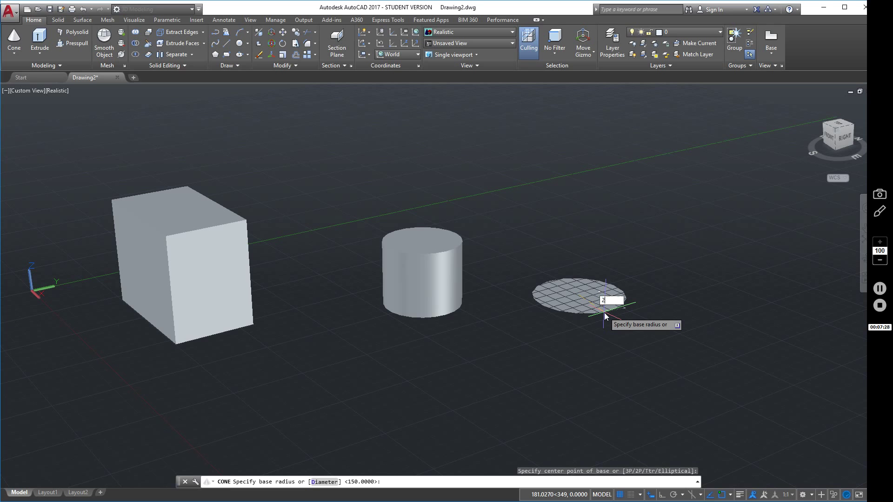
pyautogui.write('200')
pyautogui.press('Return')
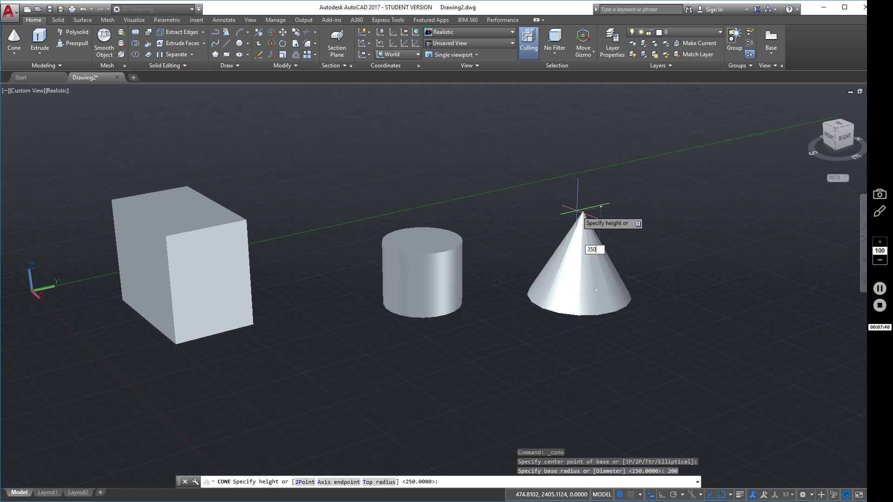
pyautogui.press('Return')
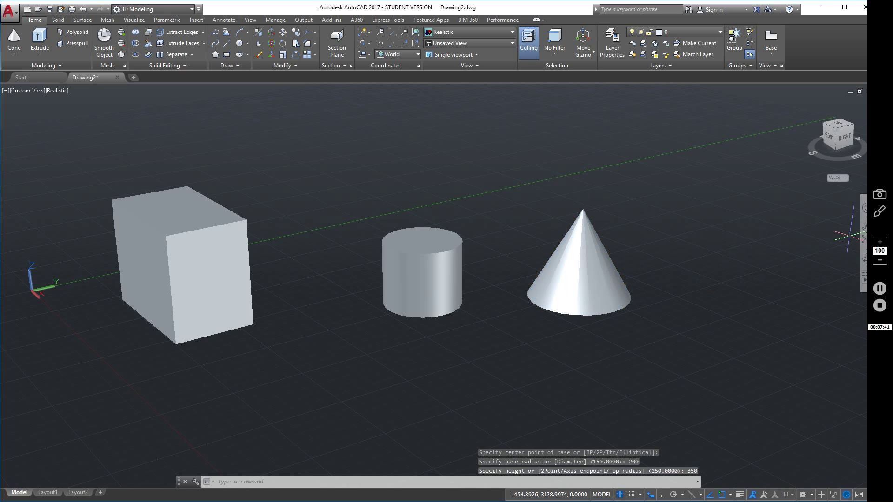
pyautogui.click(864, 263)
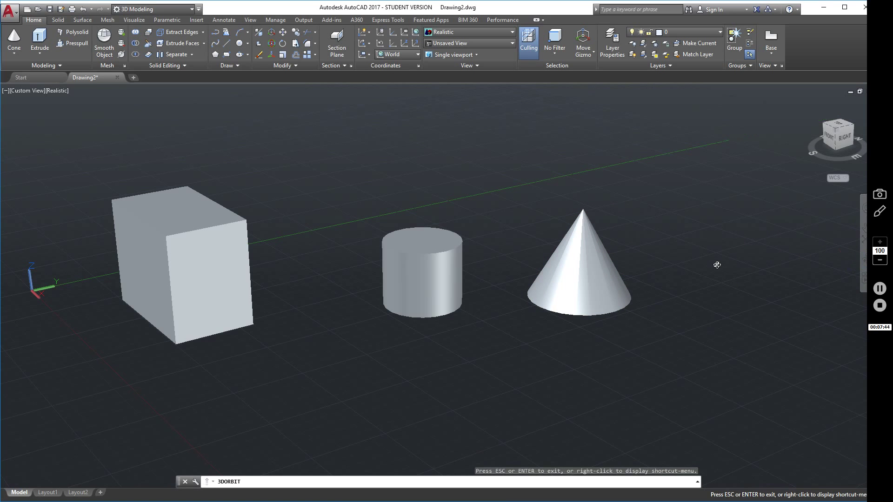
pyautogui.moveTo(717, 259); pyautogui.dragTo(567, 269)
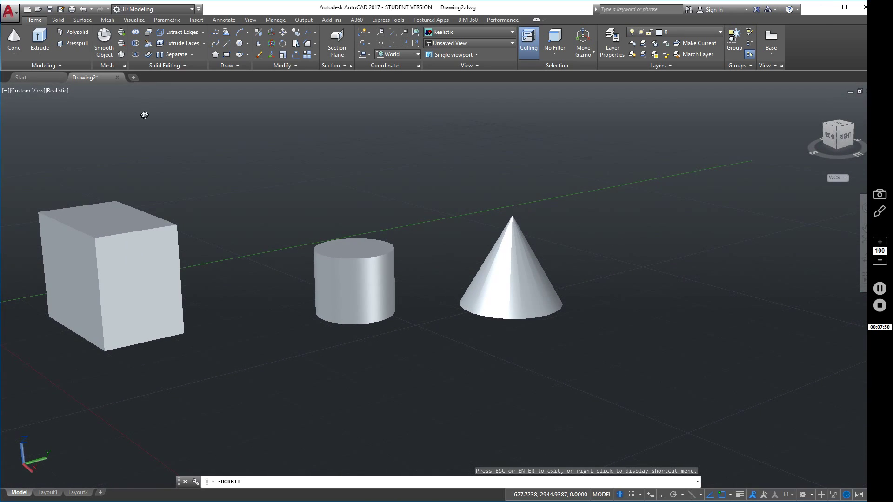
# Draw a truncated solid cone beyond the first cone with a base radius of 150, a top radius of 50 and a height of 350
pyautogui.click(13, 36)
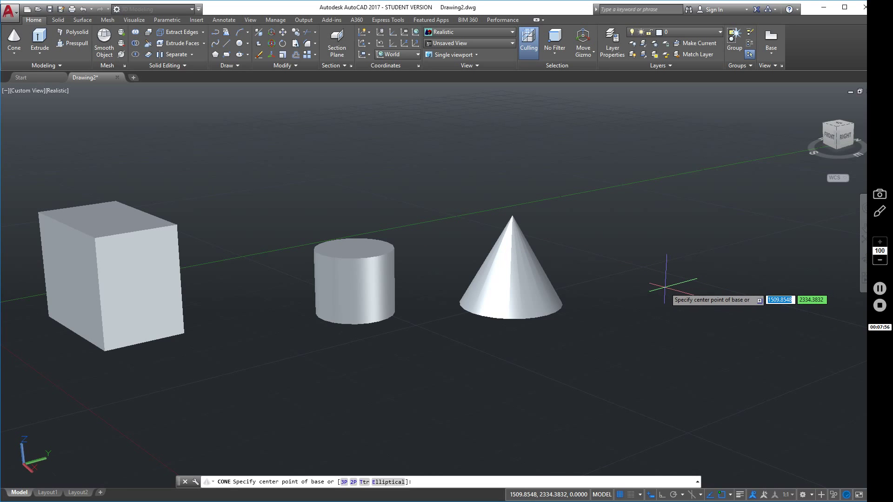
pyautogui.click(665, 287)
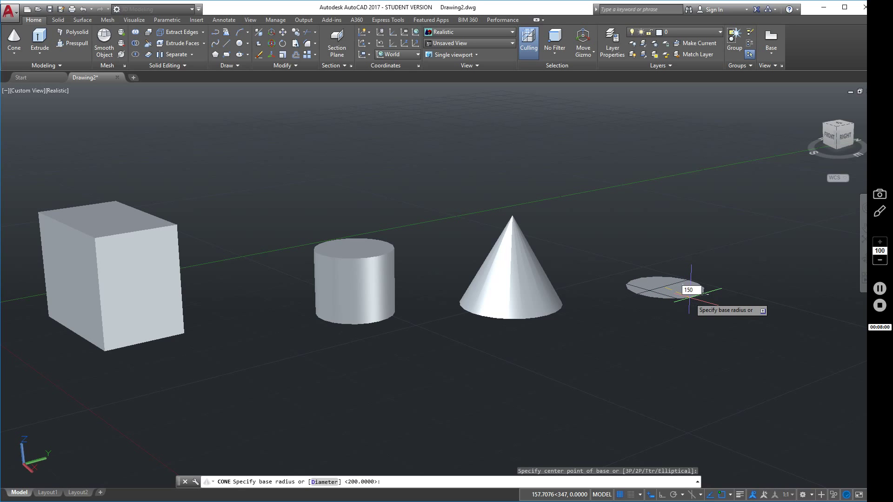
pyautogui.press('Return')
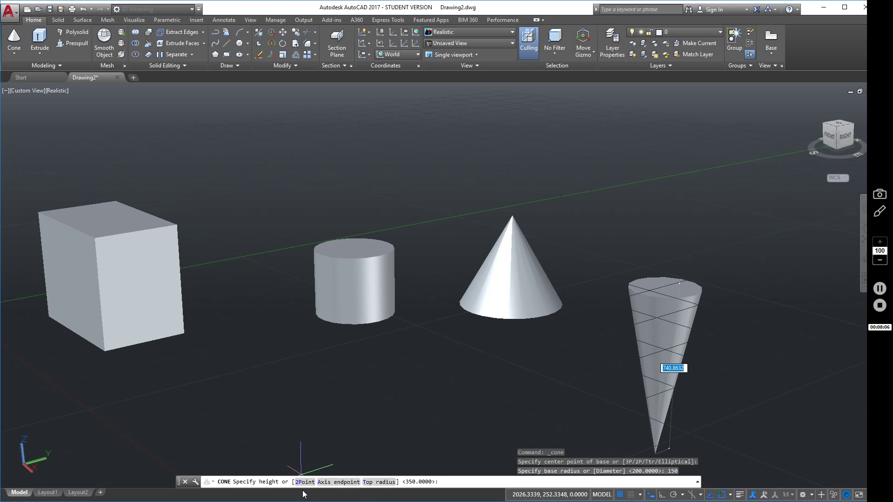
pyautogui.click(384, 483)
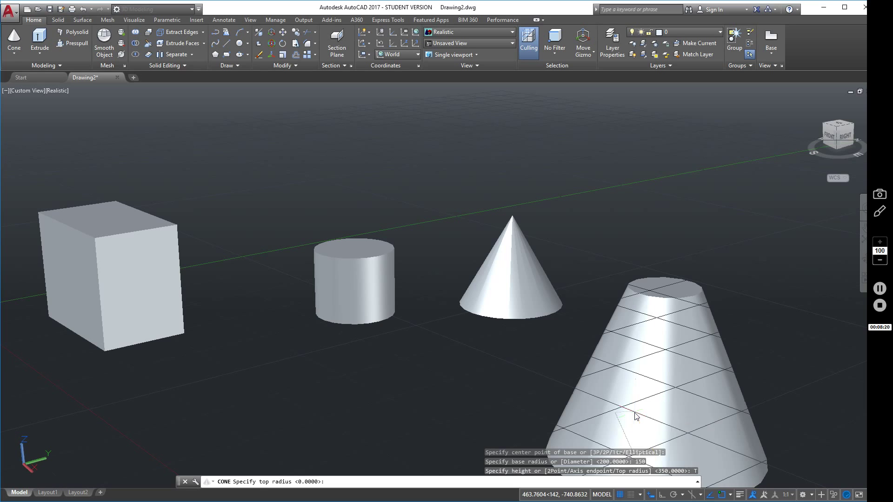
pyautogui.press('Return')
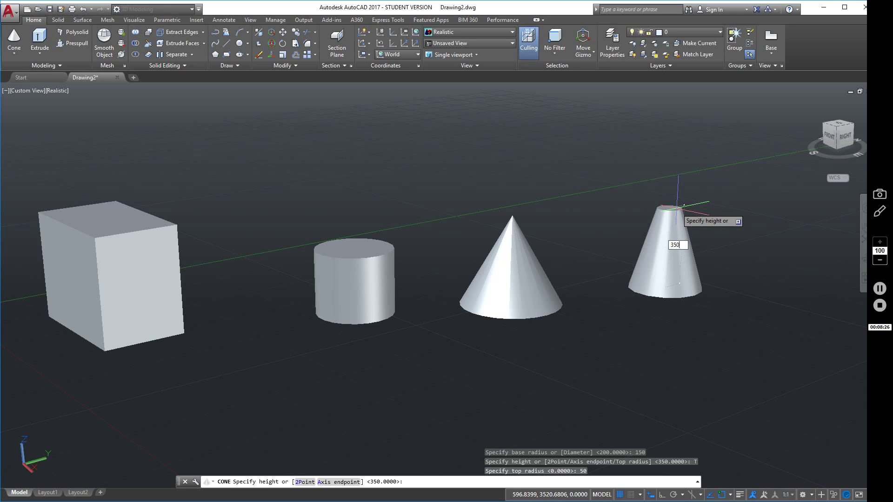
pyautogui.write('350')
pyautogui.press('Return')
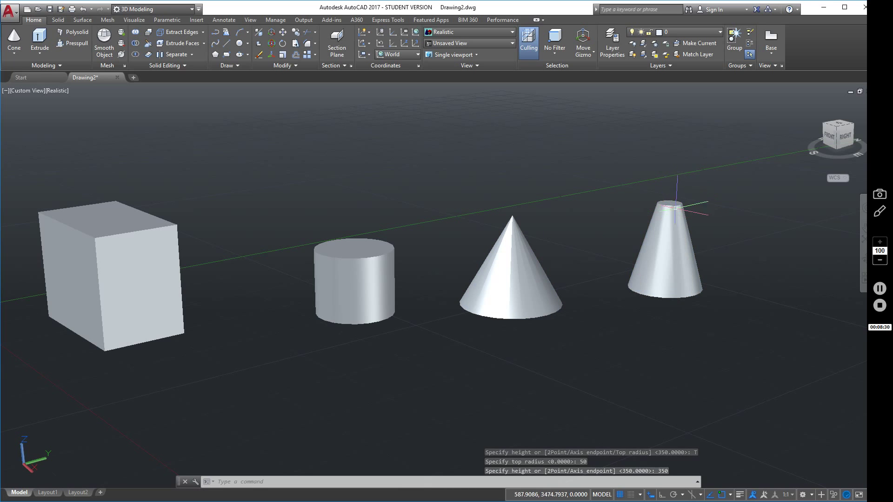
# Draw a solid sphere with a radius of 200 in the open area beyond the truncated cone
pyautogui.moveTo(608, 309); pyautogui.dragTo(650, 305, button='middle')
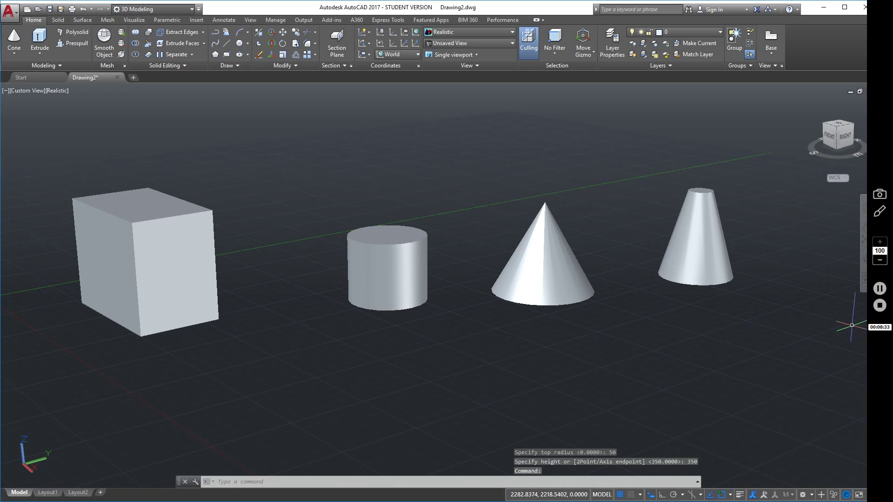
pyautogui.click(863, 263)
pyautogui.moveTo(646, 329); pyautogui.dragTo(618, 291)
pyautogui.moveTo(618, 291); pyautogui.dragTo(536, 294, button='middle')
pyautogui.click(14, 54)
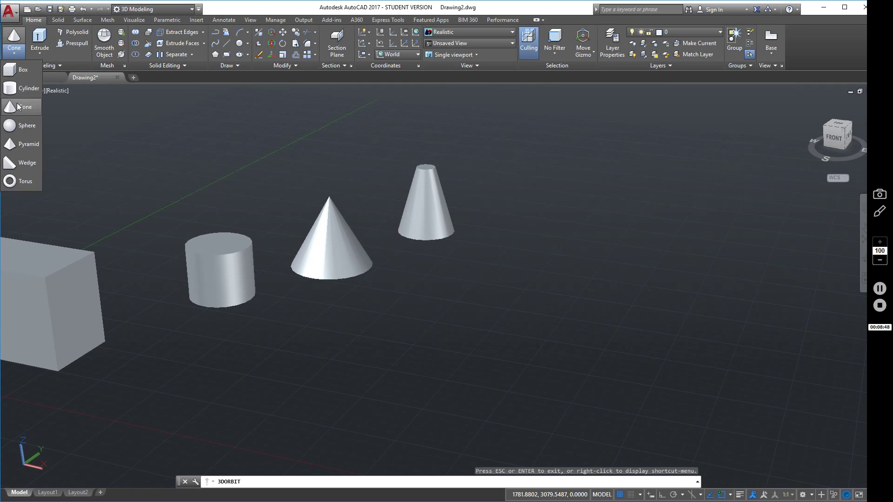
pyautogui.click(27, 126)
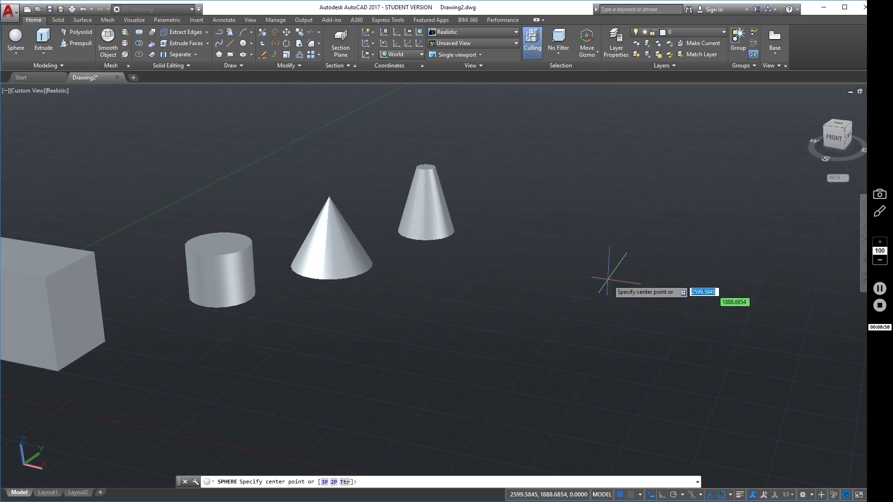
pyautogui.click(575, 225)
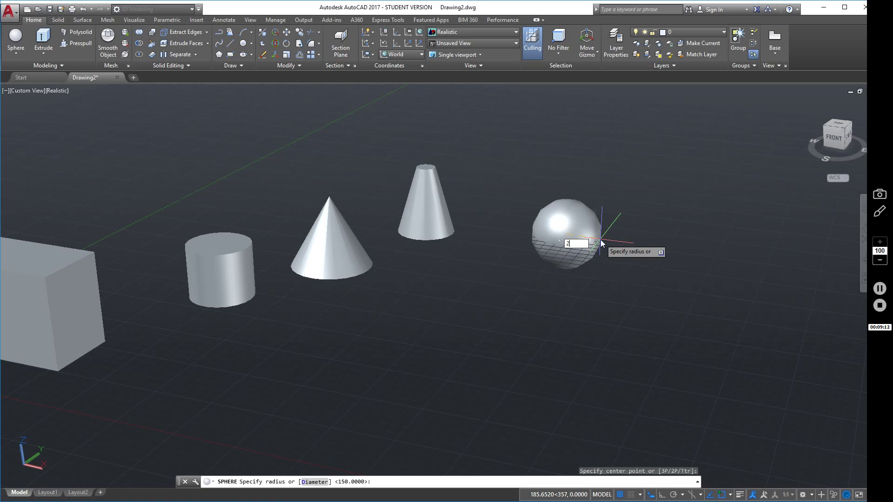
pyautogui.press('Return')
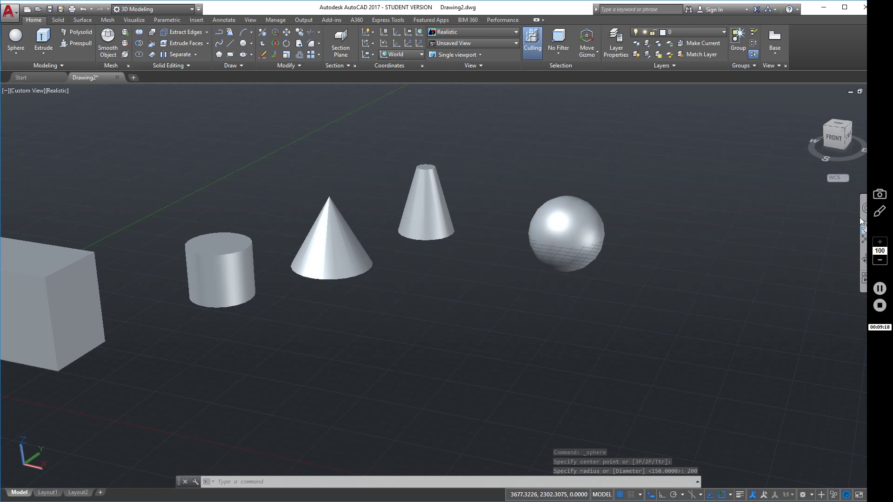
# Draw a four-sided solid pyramid in front of the cones and sphere with a base radius of 200 and a height of 200
pyautogui.click(862, 253)
pyautogui.moveTo(492, 355)
pyautogui.mouseDown()
pyautogui.moveTo(455, 363)
pyautogui.moveTo(467, 333)
pyautogui.moveTo(483, 335)
pyautogui.moveTo(473, 343)
pyautogui.moveTo(466, 329)
pyautogui.moveTo(465, 353)
pyautogui.moveTo(474, 359)
pyautogui.moveTo(490, 334)
pyautogui.moveTo(470, 342)
pyautogui.moveTo(493, 347)
pyautogui.moveTo(497, 325)
pyautogui.moveTo(445, 359)
pyautogui.moveTo(516, 337)
pyautogui.moveTo(500, 307)
pyautogui.moveTo(453, 319)
pyautogui.moveTo(534, 281)
pyautogui.moveTo(430, 311)
pyautogui.moveTo(487, 294)
pyautogui.mouseUp()
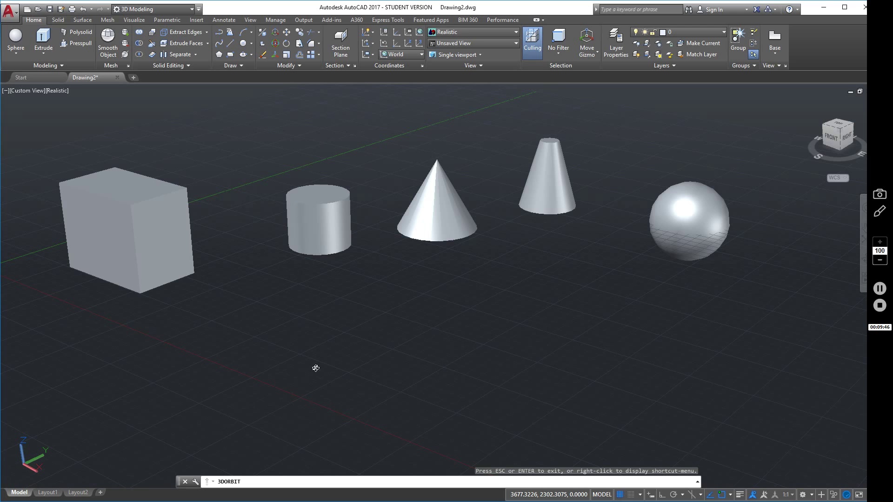
pyautogui.moveTo(339, 335); pyautogui.dragTo(412, 326)
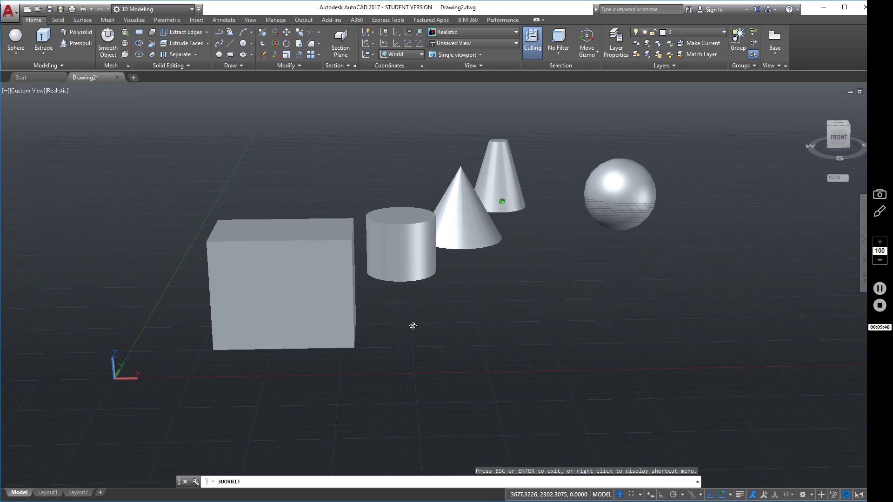
pyautogui.moveTo(518, 341); pyautogui.dragTo(428, 308)
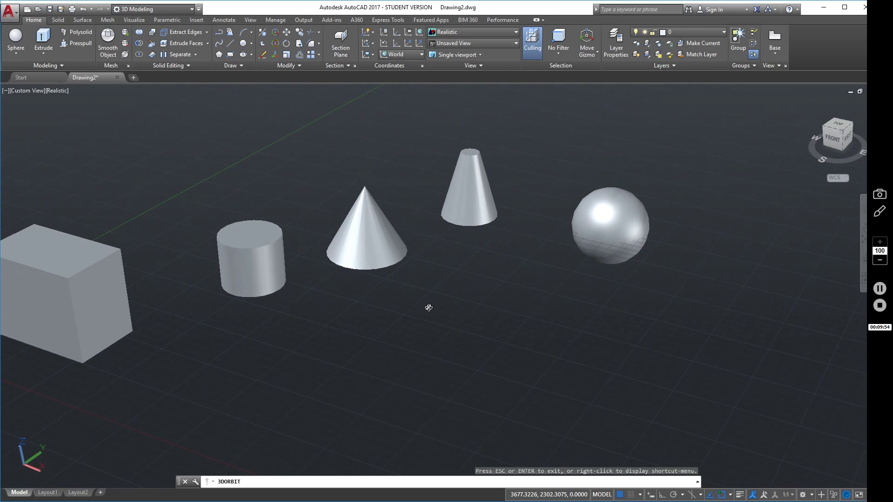
pyautogui.click(19, 52)
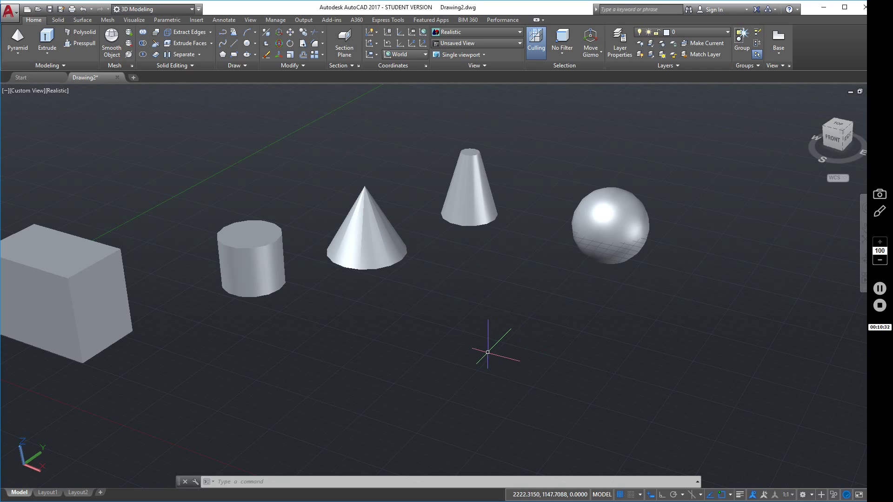
pyautogui.click(18, 36)
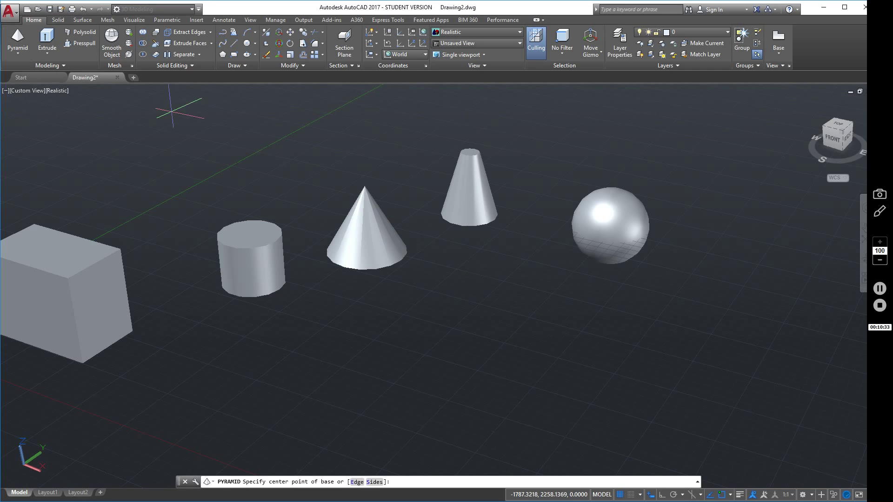
pyautogui.click(482, 355)
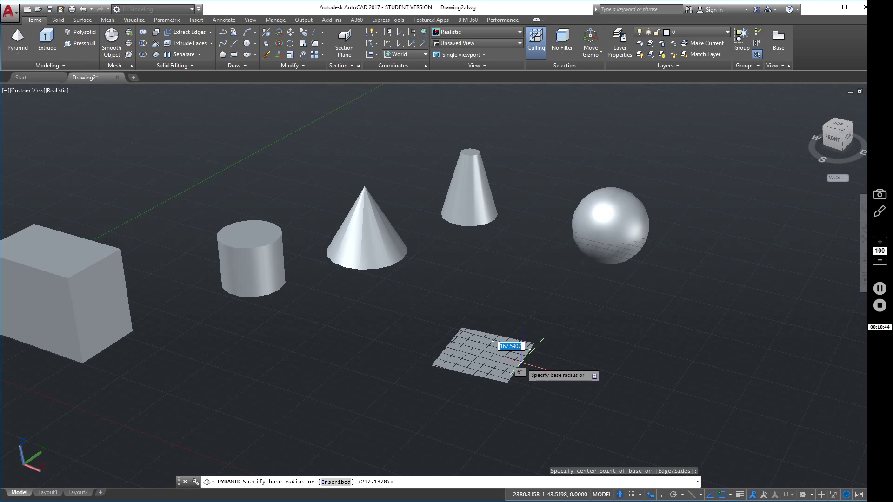
pyautogui.press('Return')
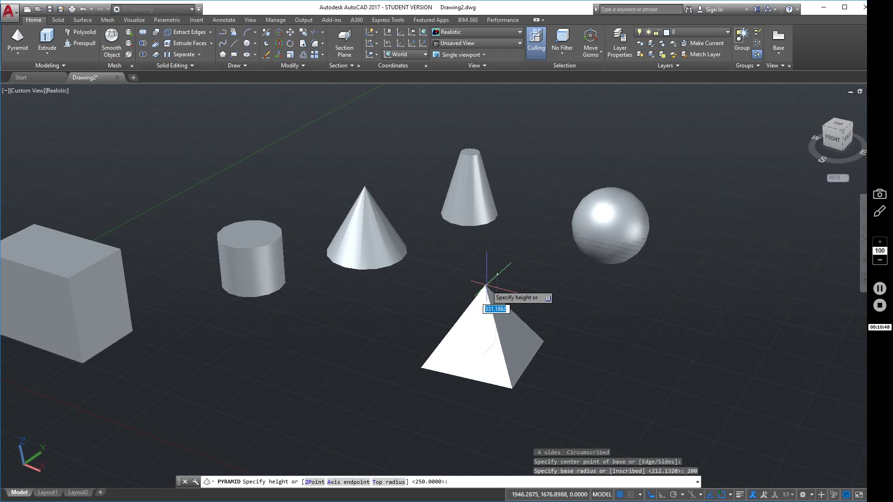
pyautogui.write('200')
pyautogui.press('Return')
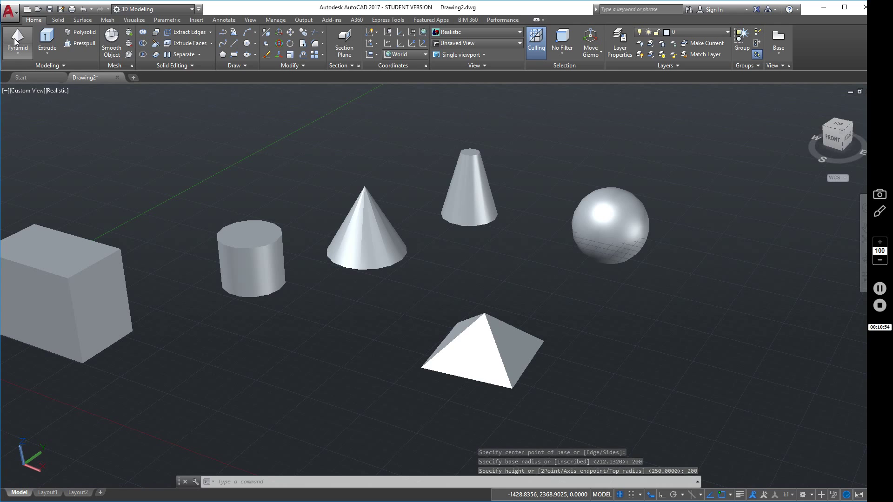
# Draw a six-sided solid pyramid beside the four-sided one with a base radius of 200 and a height of 450
pyautogui.click(14, 38)
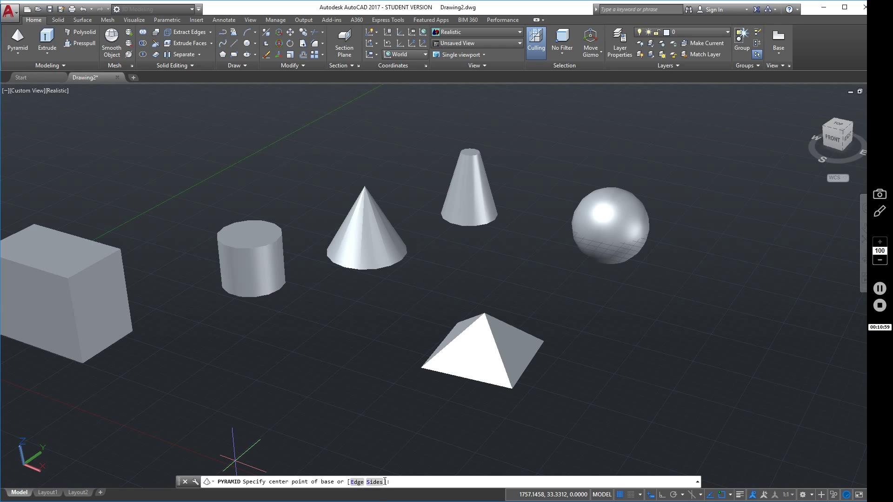
pyautogui.click(375, 482)
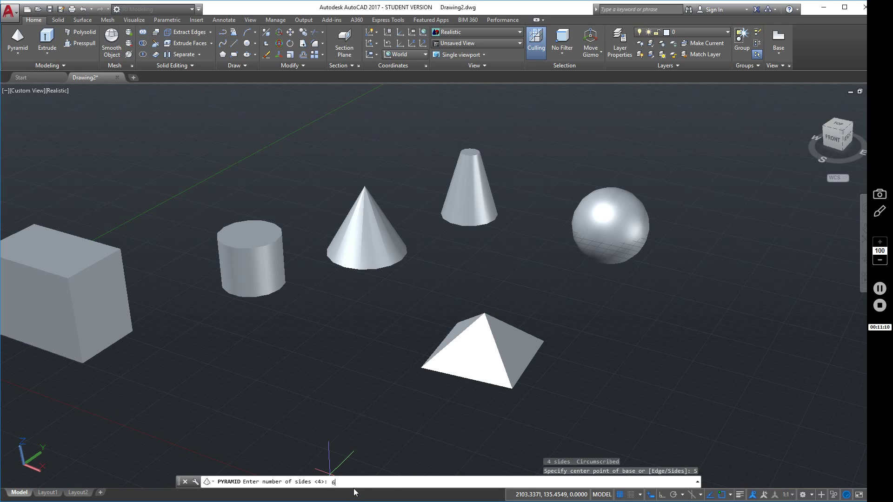
pyautogui.press('Return')
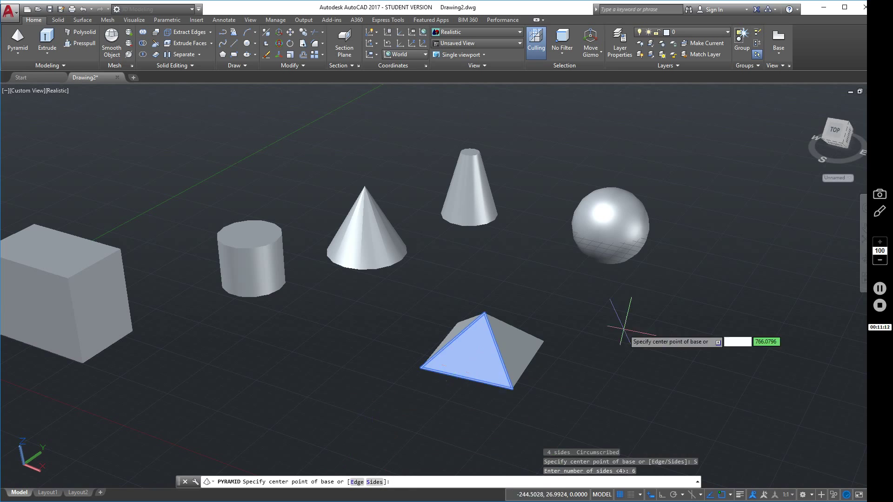
pyautogui.click(663, 346)
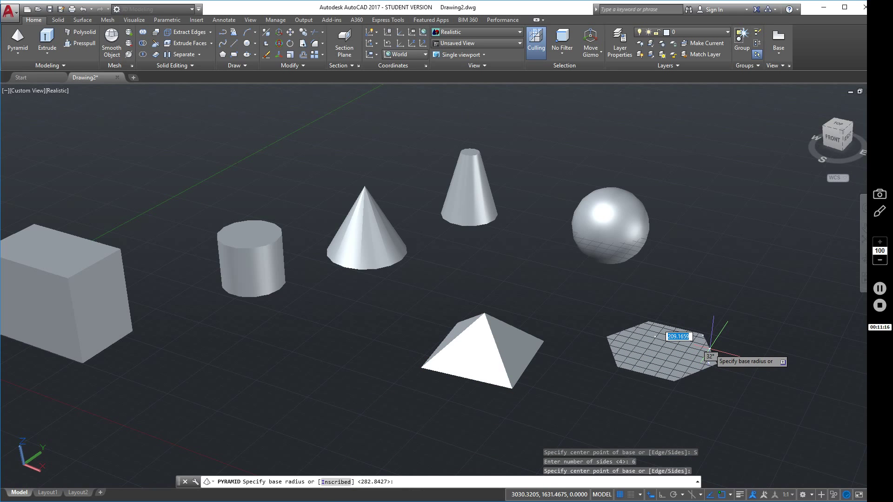
pyautogui.write('200')
pyautogui.press('Return')
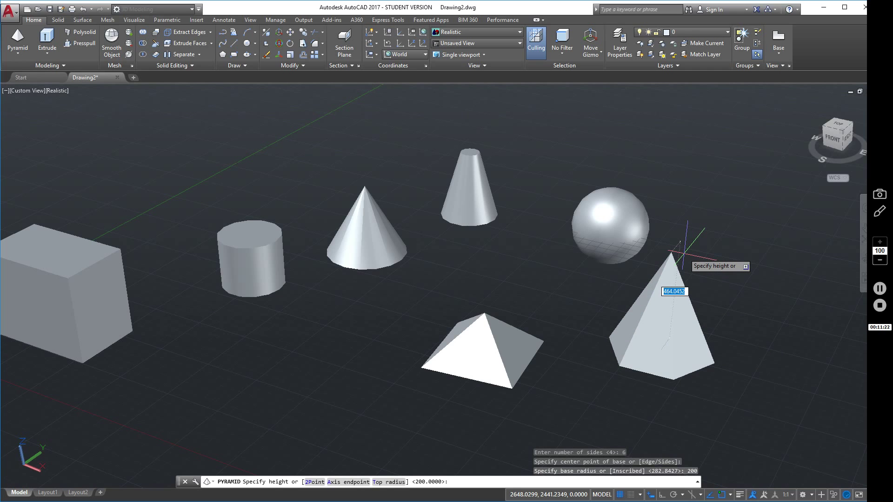
pyautogui.write('450')
pyautogui.press('Return')
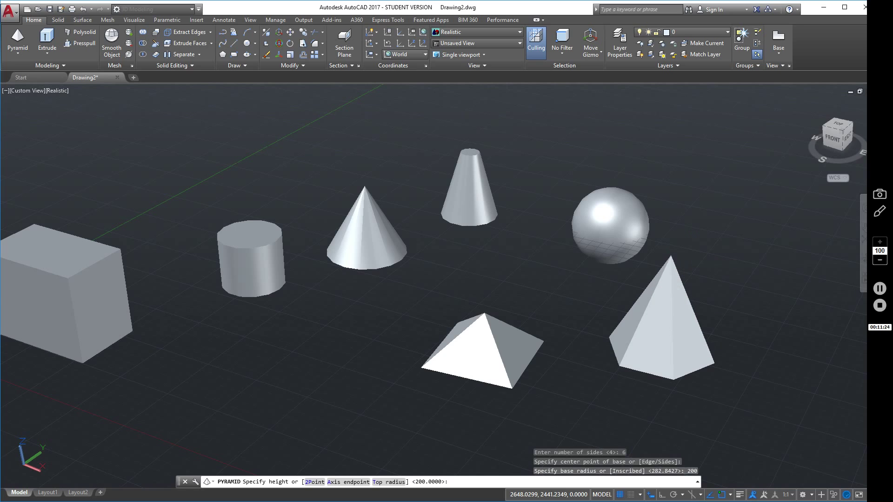
# Draw a solid wedge in front of the cylinder with a 250 by 300 base and a height of 300
pyautogui.click(864, 260)
pyautogui.moveTo(786, 294); pyautogui.dragTo(796, 278)
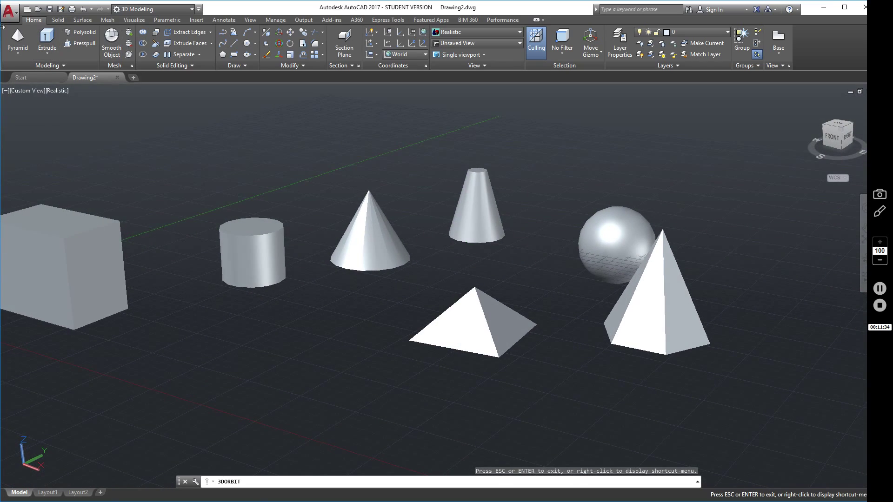
pyautogui.click(17, 55)
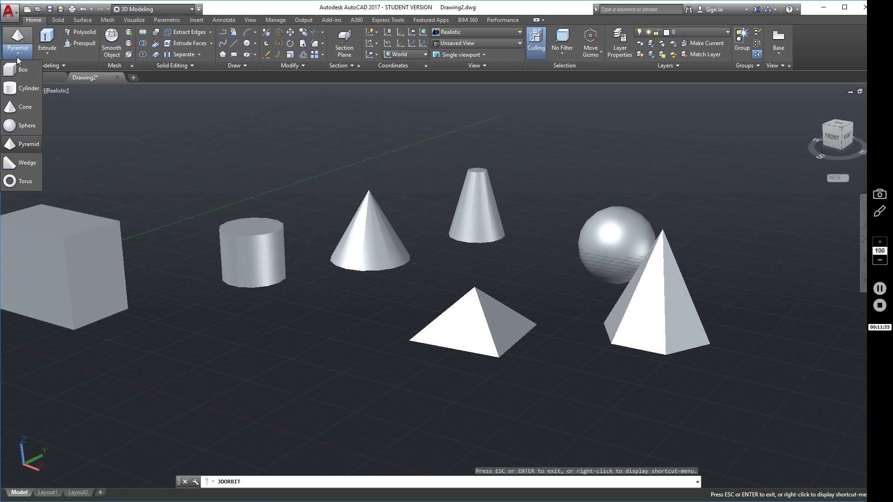
pyautogui.click(21, 162)
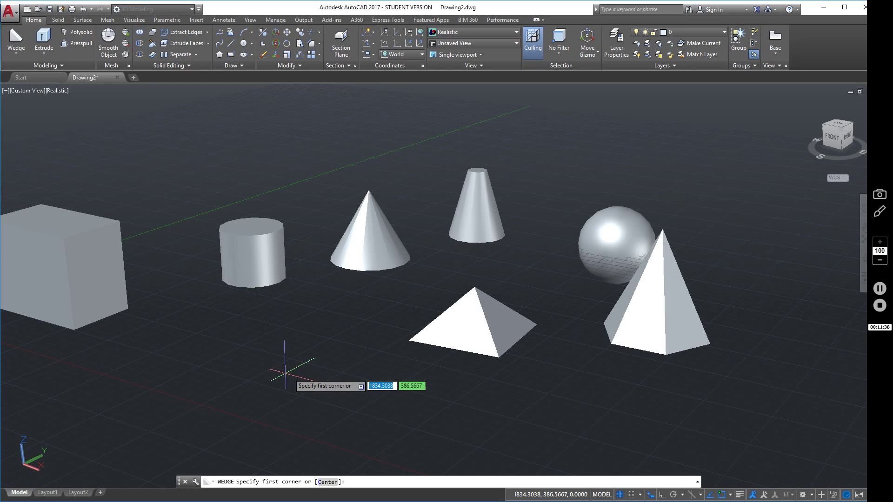
pyautogui.click(243, 361)
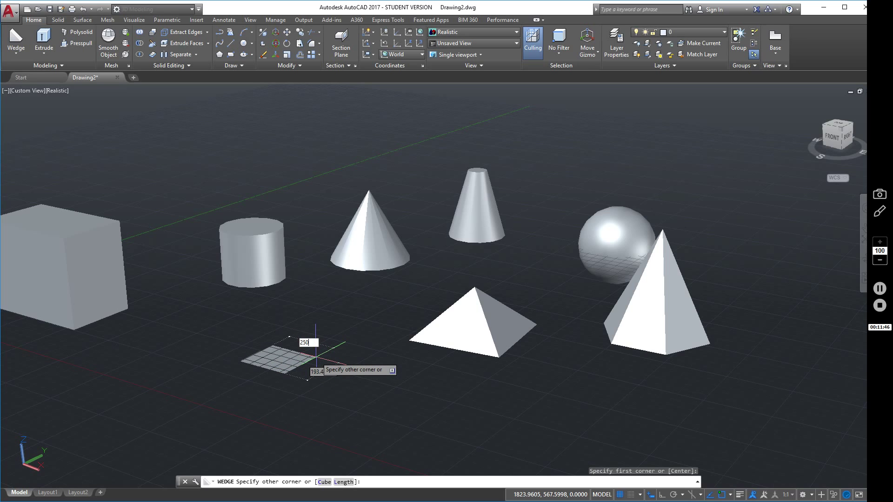
pyautogui.press('Tab')
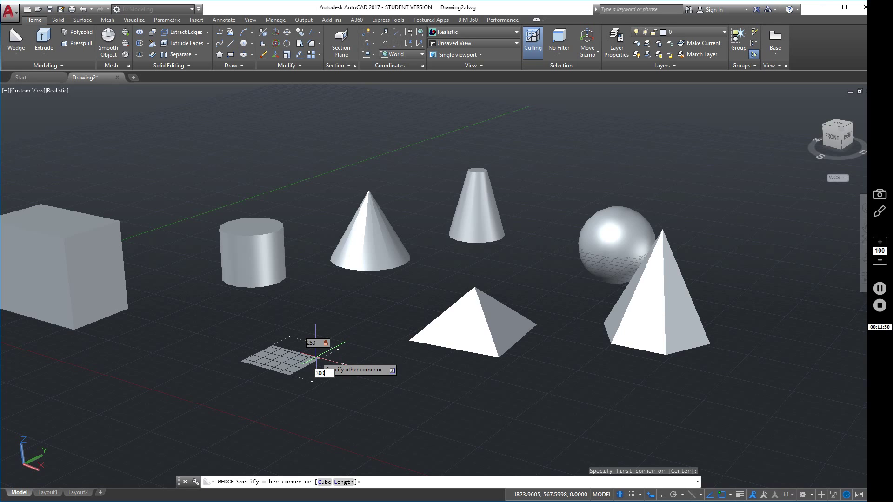
pyautogui.press('Return')
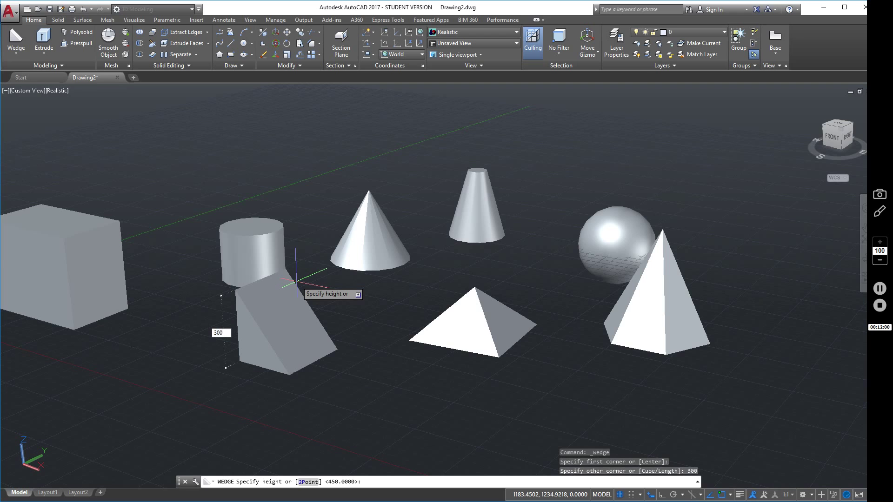
pyautogui.press('Return')
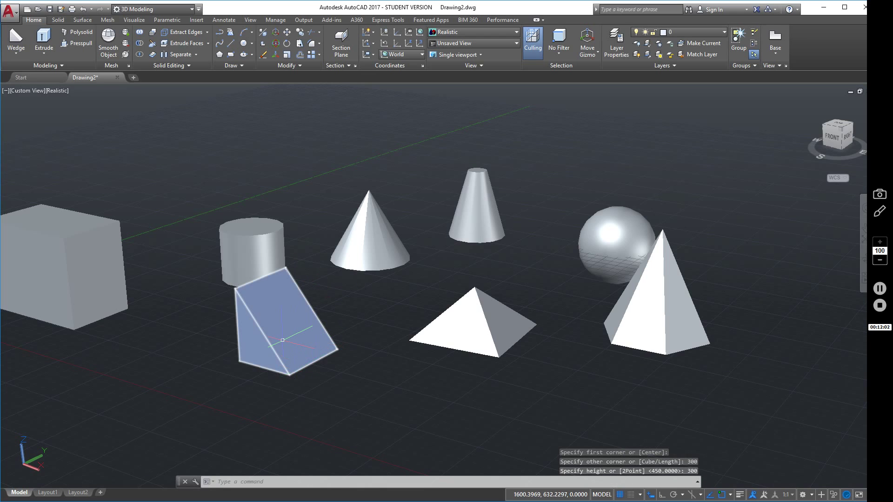
# Examine the wedge and the surrounding solids from another side with 3D Orbit
pyautogui.click(282, 340)
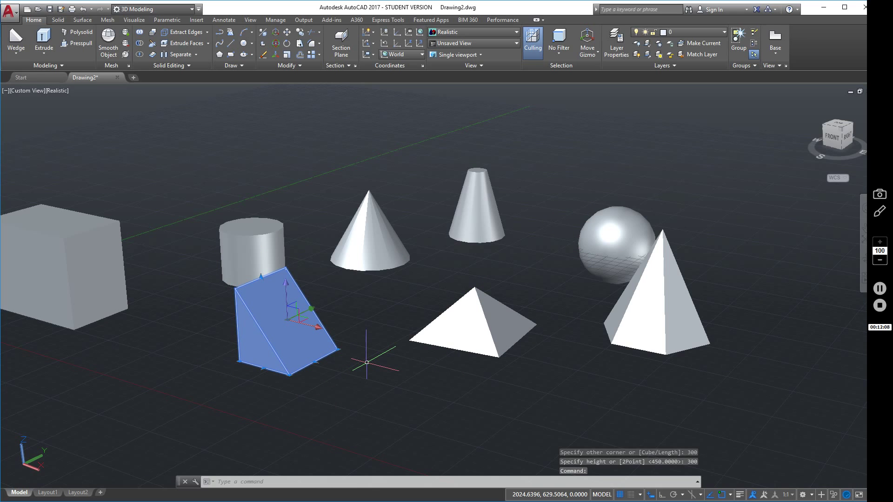
pyautogui.press('Escape')
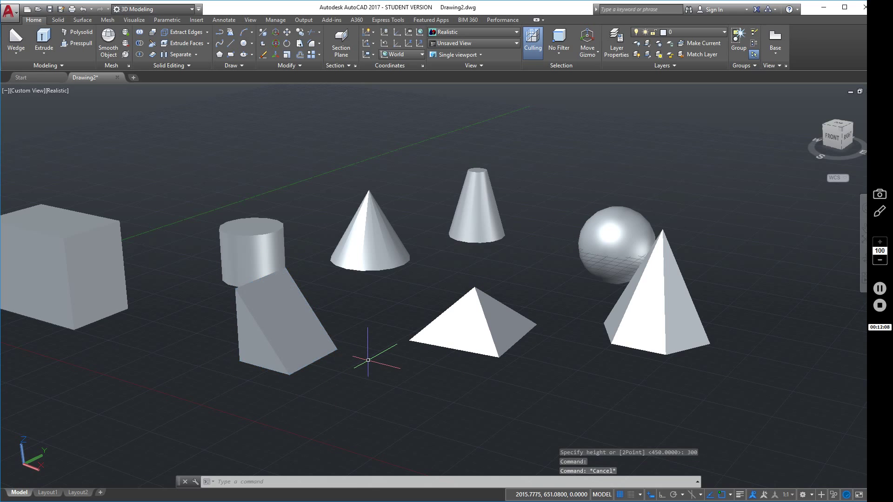
pyautogui.click(865, 261)
pyautogui.moveTo(392, 351)
pyautogui.mouseDown()
pyautogui.moveTo(462, 335)
pyautogui.moveTo(523, 352)
pyautogui.moveTo(610, 354)
pyautogui.moveTo(406, 371)
pyautogui.moveTo(389, 364)
pyautogui.mouseUp()
pyautogui.moveTo(447, 341); pyautogui.dragTo(353, 338)
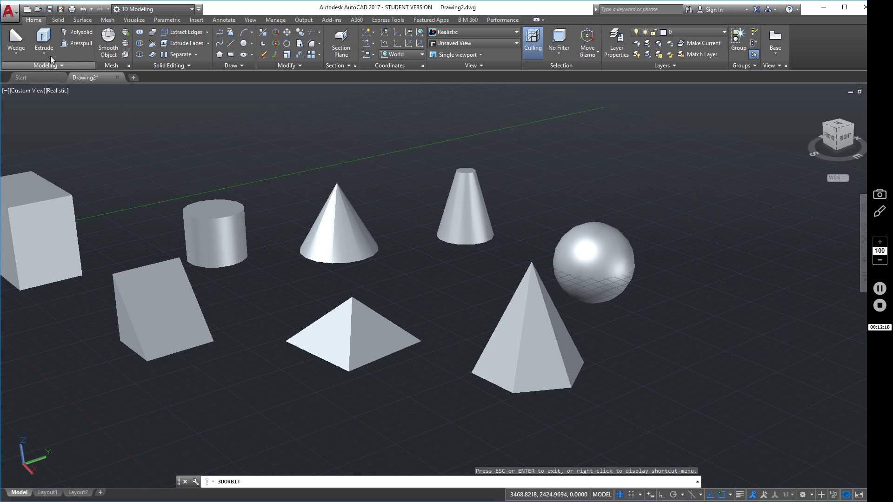
# Draw a solid torus in front of the sphere, beside the six-sided pyramid, with a radius of 200 and a tube radius of 50
pyautogui.click(21, 56)
pyautogui.click(21, 181)
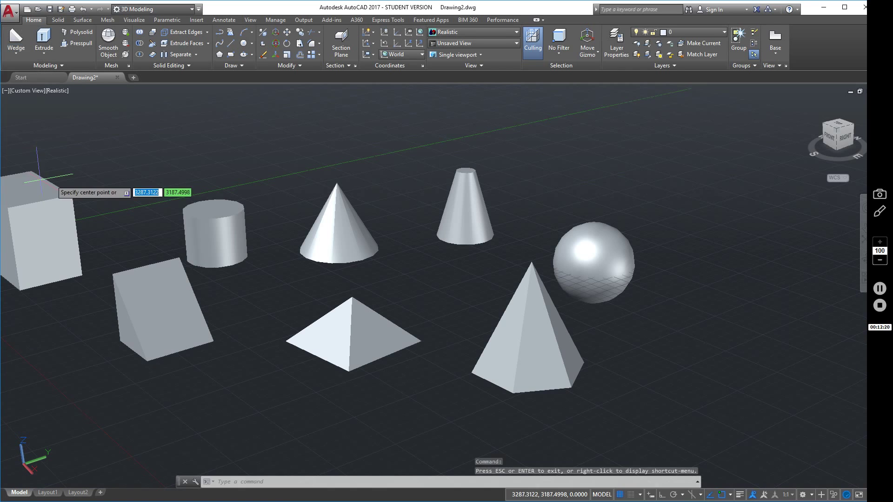
pyautogui.moveTo(734, 361); pyautogui.dragTo(576, 321, button='middle')
pyautogui.click(535, 306)
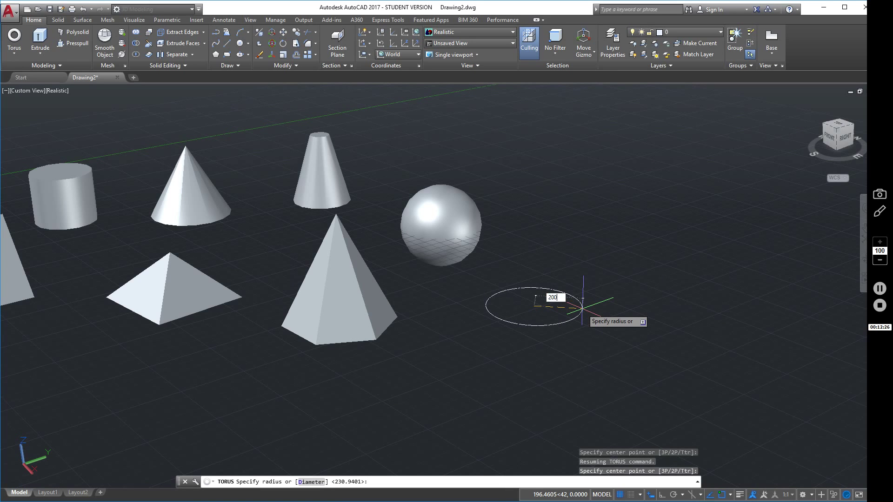
pyautogui.press('Return')
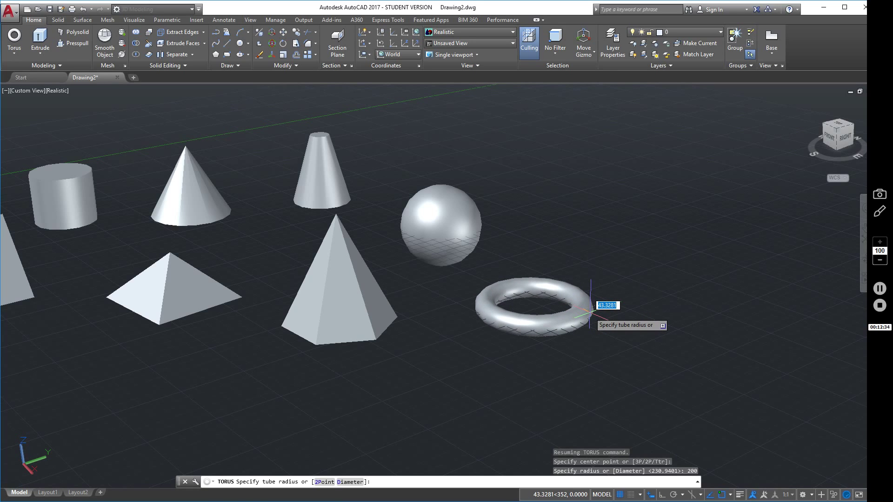
pyautogui.write('502')
pyautogui.press('Return')
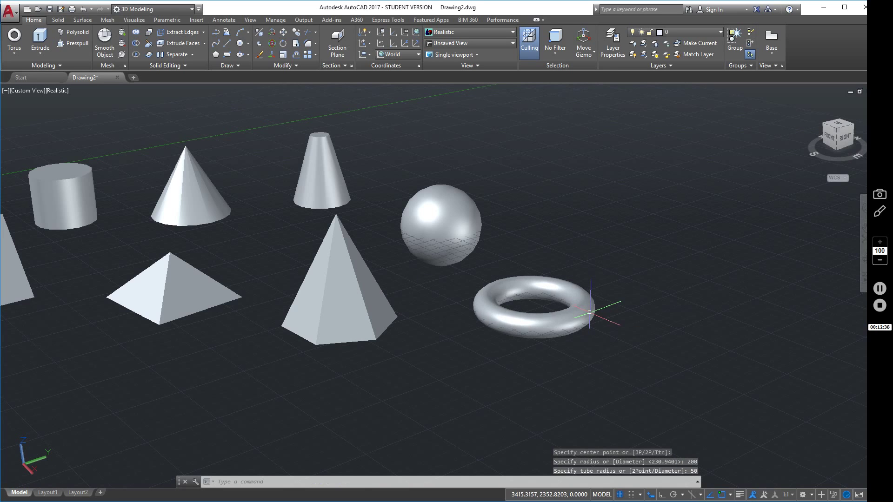
# Examine the torus together with all the other solids from several angles with 3D Orbit
pyautogui.click(864, 259)
pyautogui.moveTo(651, 279); pyautogui.dragTo(601, 370)
pyautogui.moveTo(124, 239); pyautogui.dragTo(348, 258)
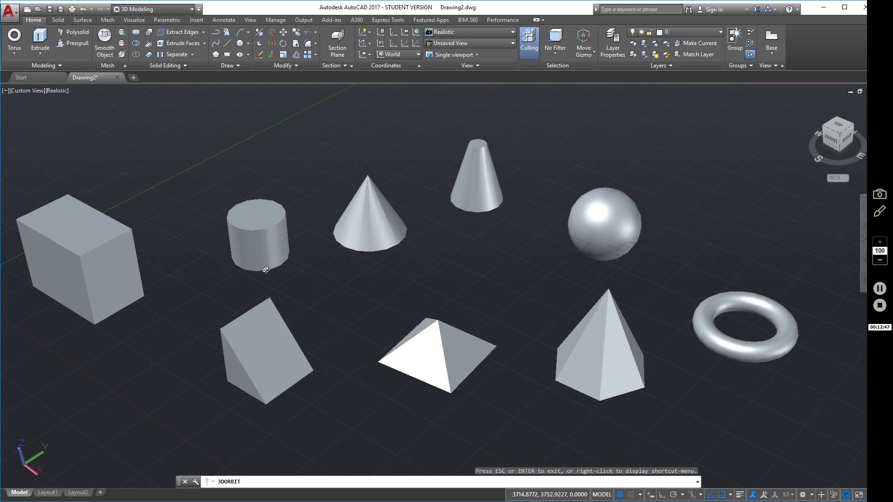
pyautogui.moveTo(263, 271); pyautogui.dragTo(259, 248)
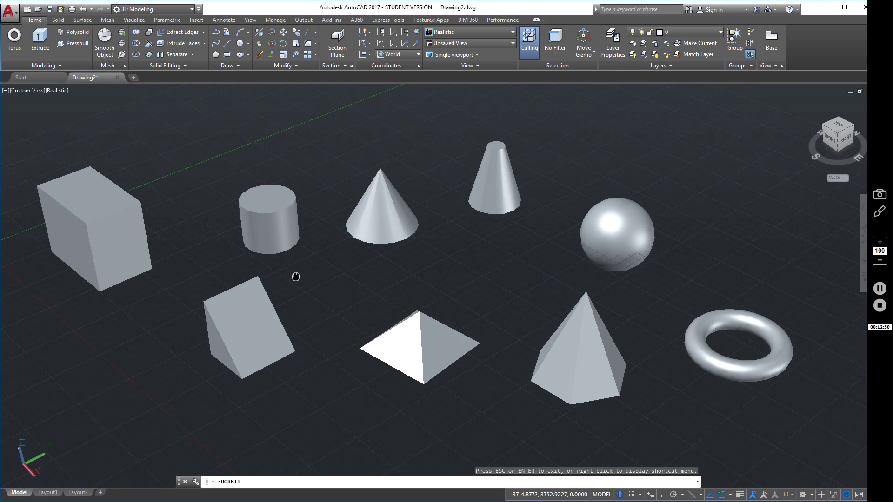
pyautogui.moveTo(296, 277); pyautogui.dragTo(310, 295)
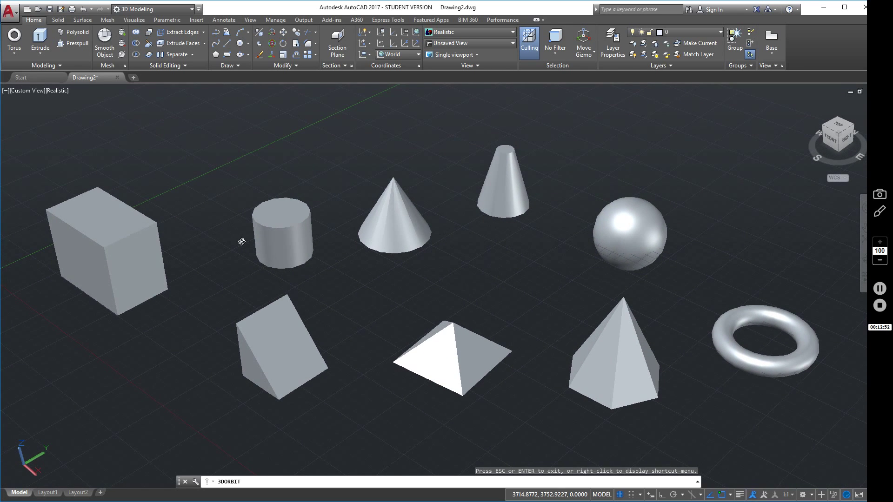